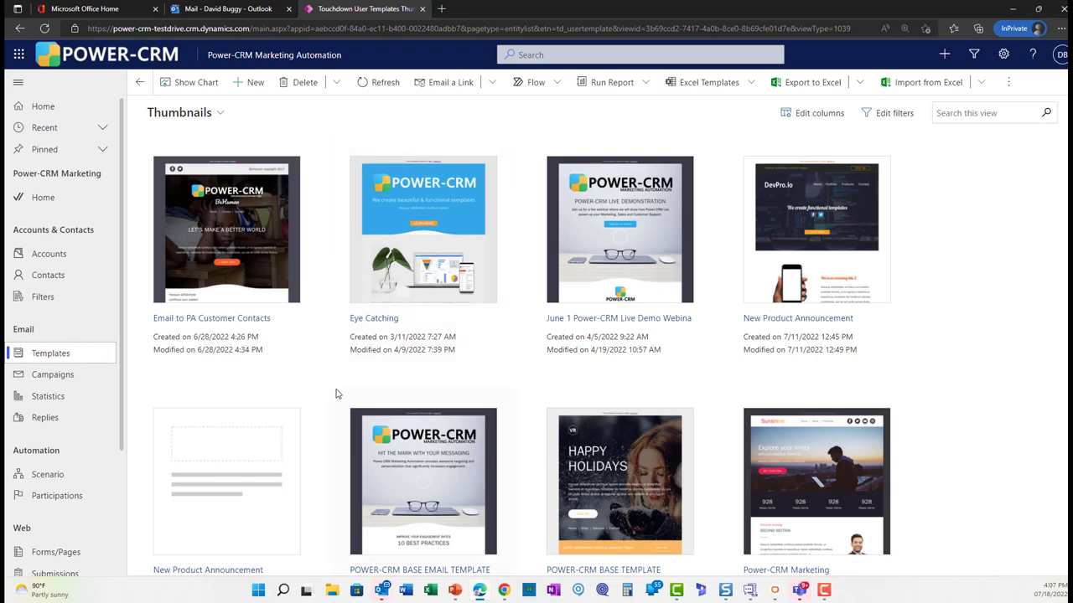
Create a new user template record named "Fall Newsletter" and save it
click(244, 81)
click(271, 174)
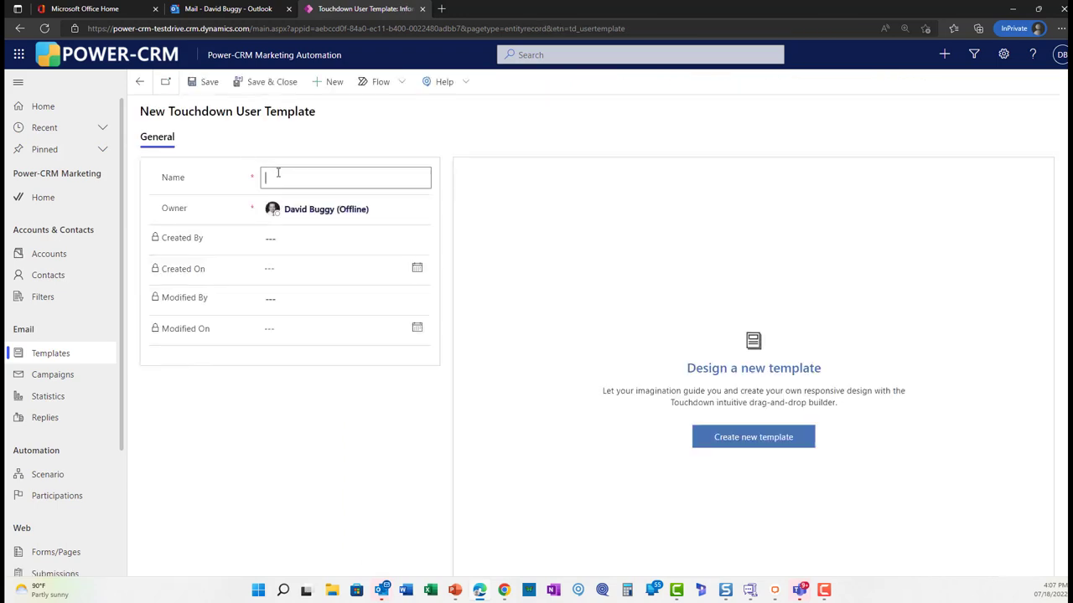
text(Fall Newsletter)
key(Tab)
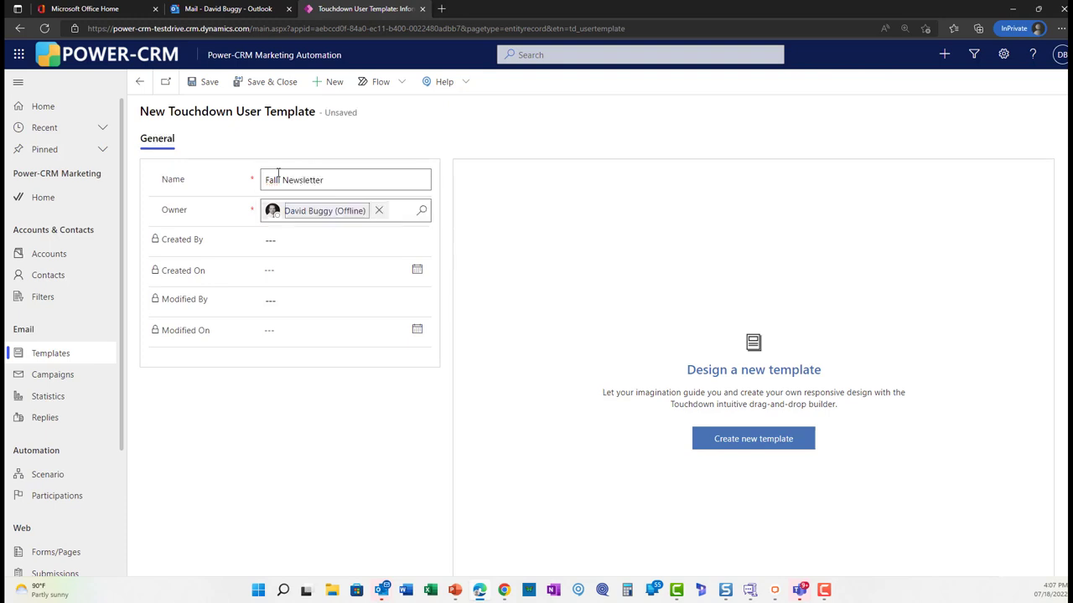
click(208, 81)
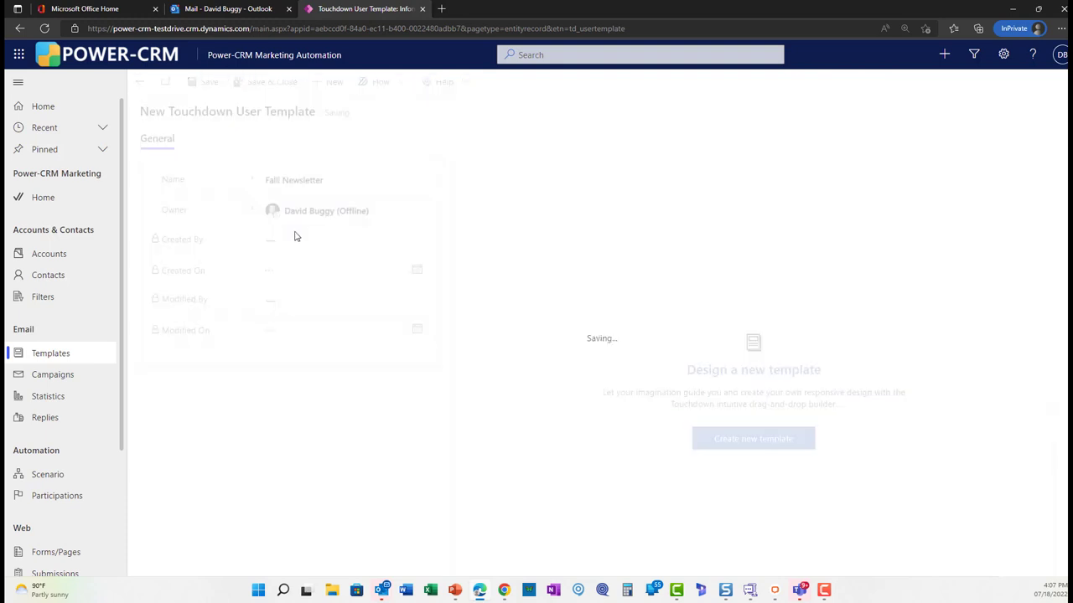
Start designing the template and look through the ready-made Touchdown templates
click(752, 450)
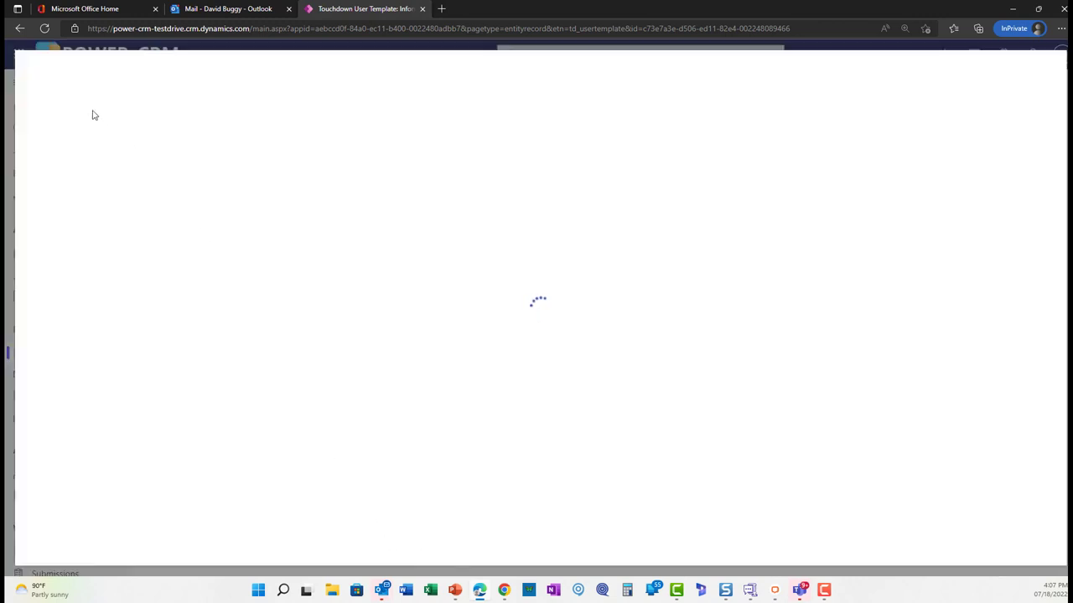
click(134, 70)
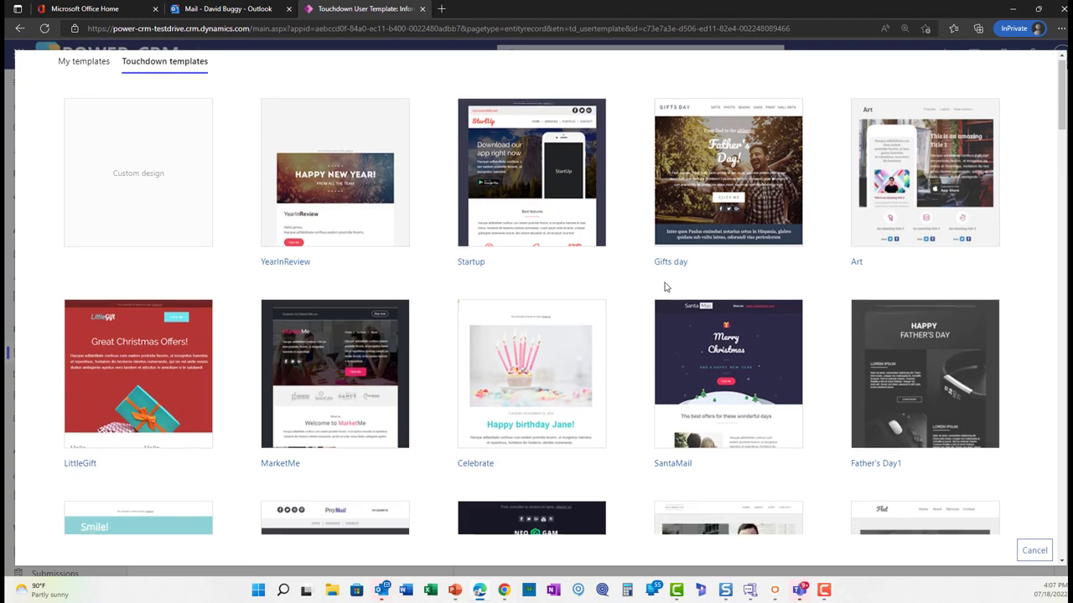
scroll(667, 288, down, 3)
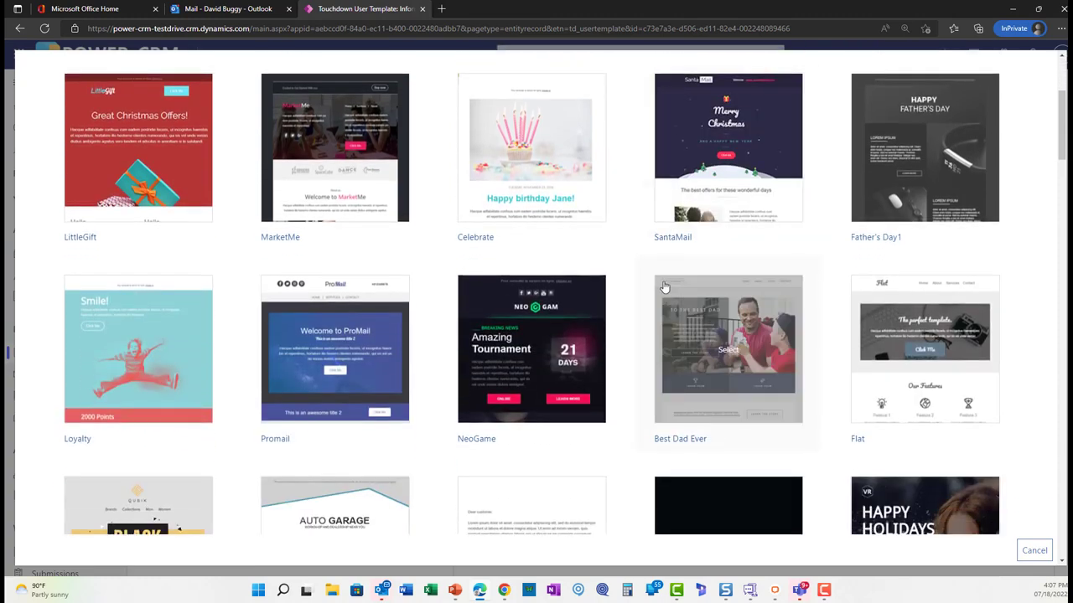
scroll(665, 287, down, 3)
scroll(664, 288, down, 7)
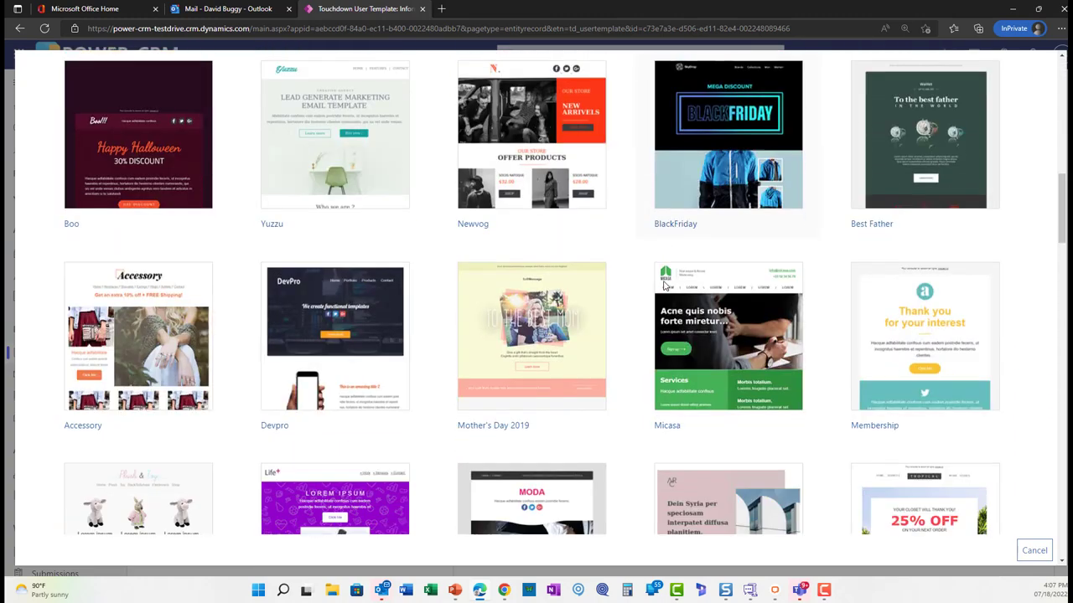
scroll(664, 287, down, 4)
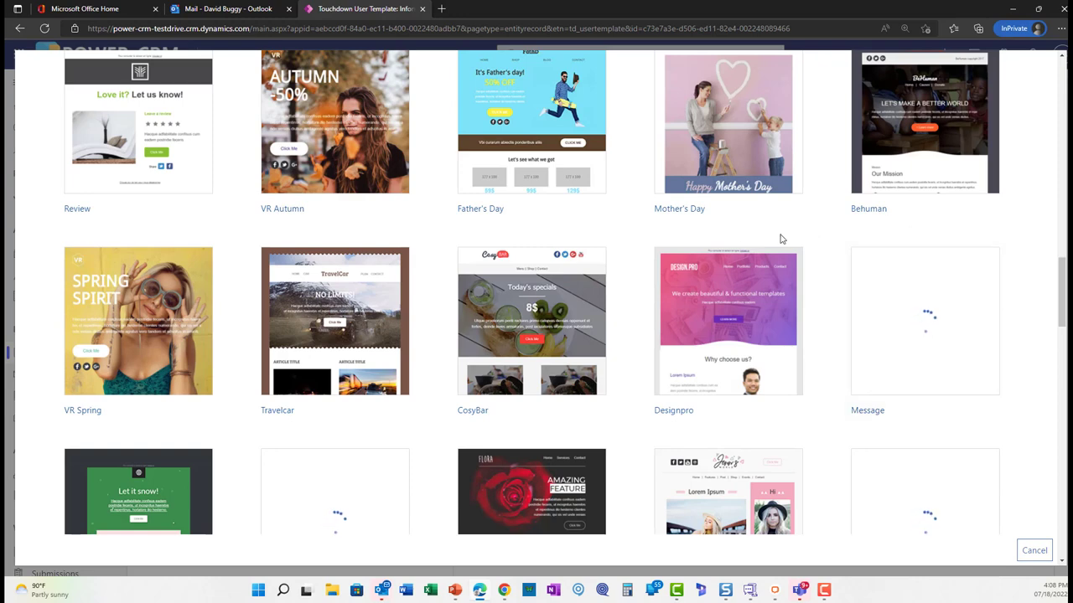
scroll(635, 234, down, 2)
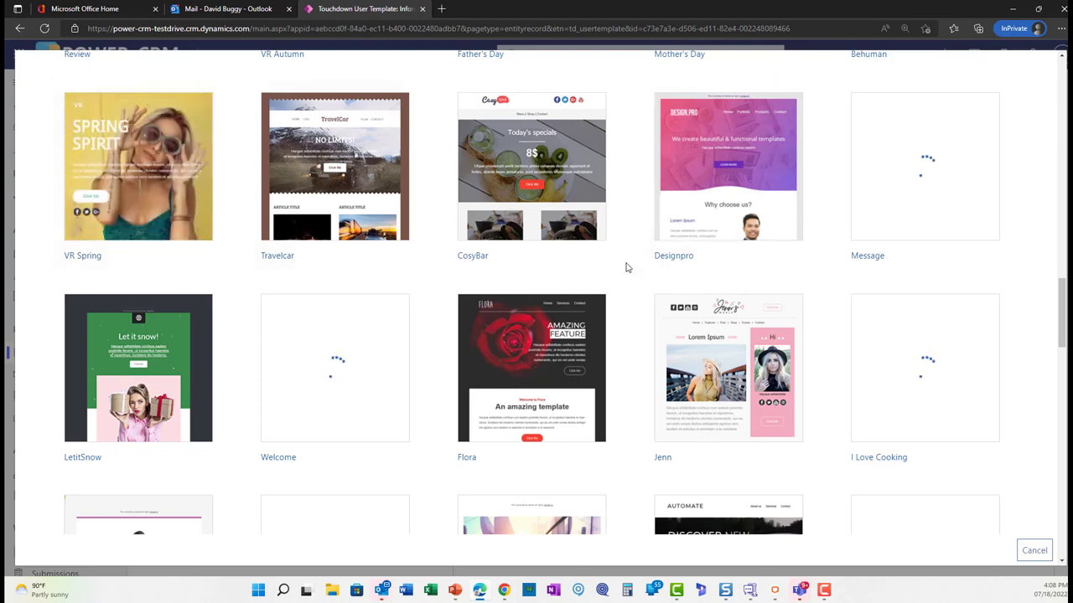
scroll(625, 267, down, 2)
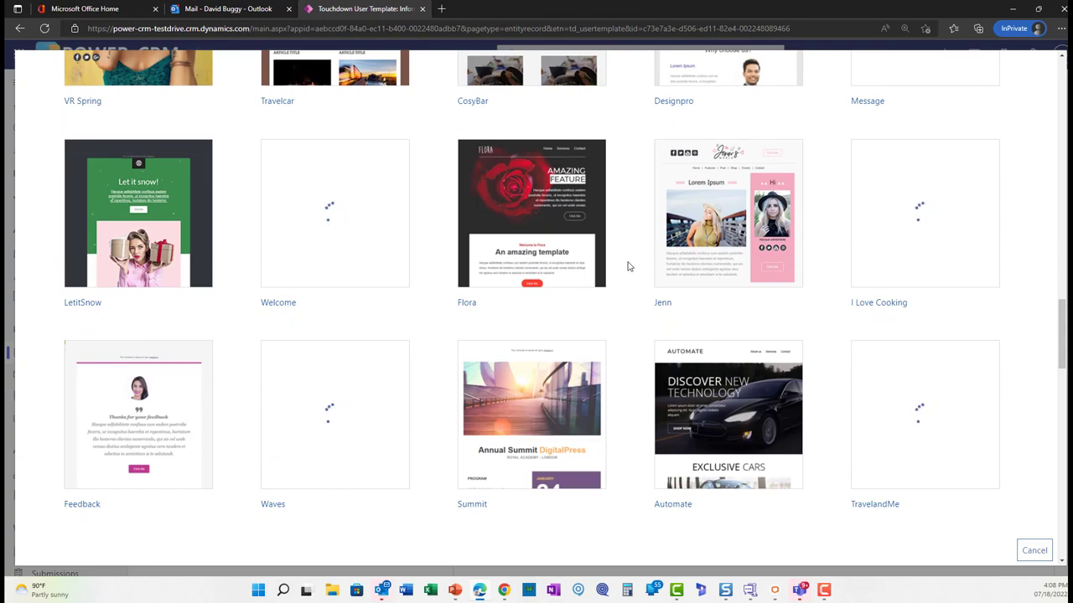
scroll(625, 266, up, 4)
scroll(619, 262, up, 4)
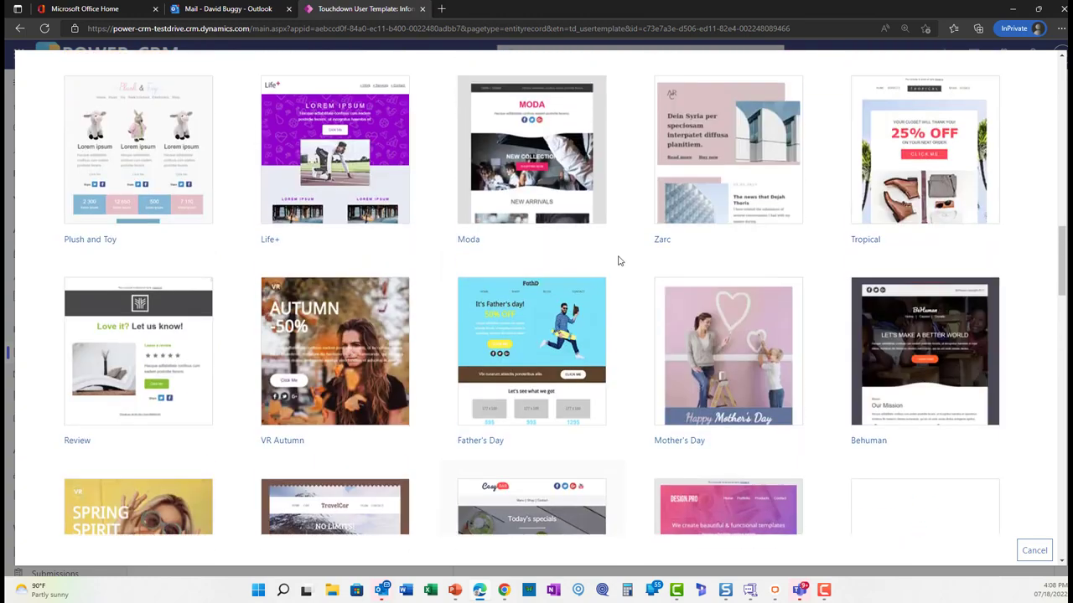
scroll(619, 259, up, 5)
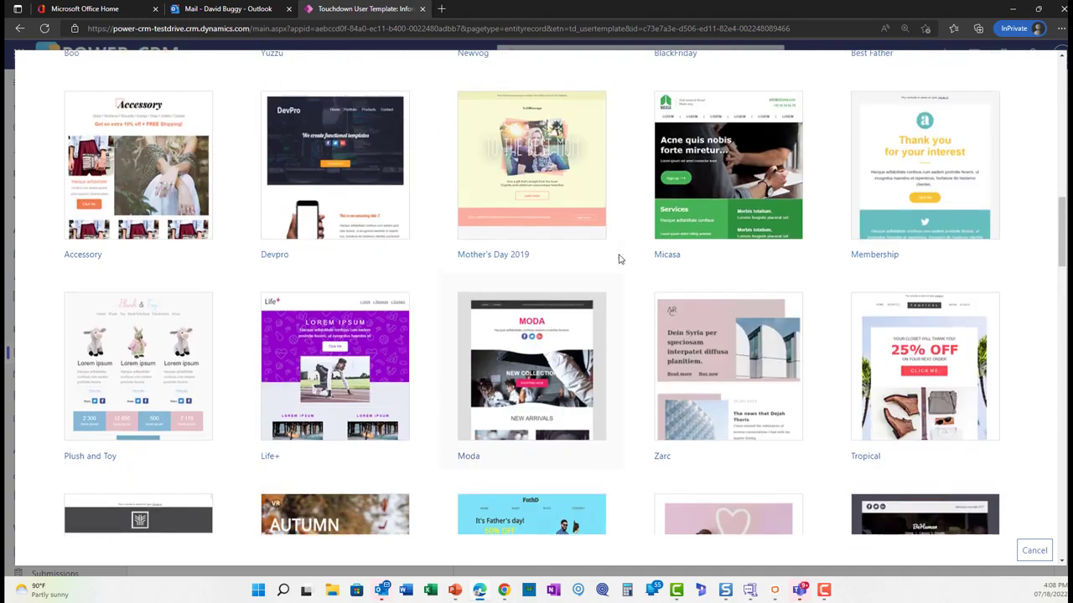
scroll(619, 259, up, 3)
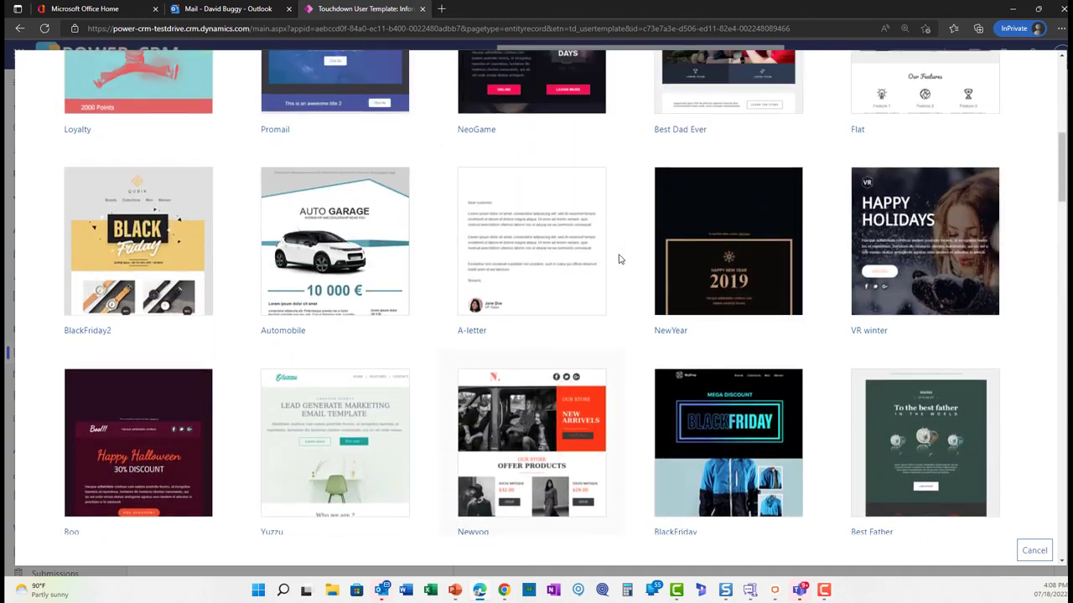
scroll(612, 261, up, 6)
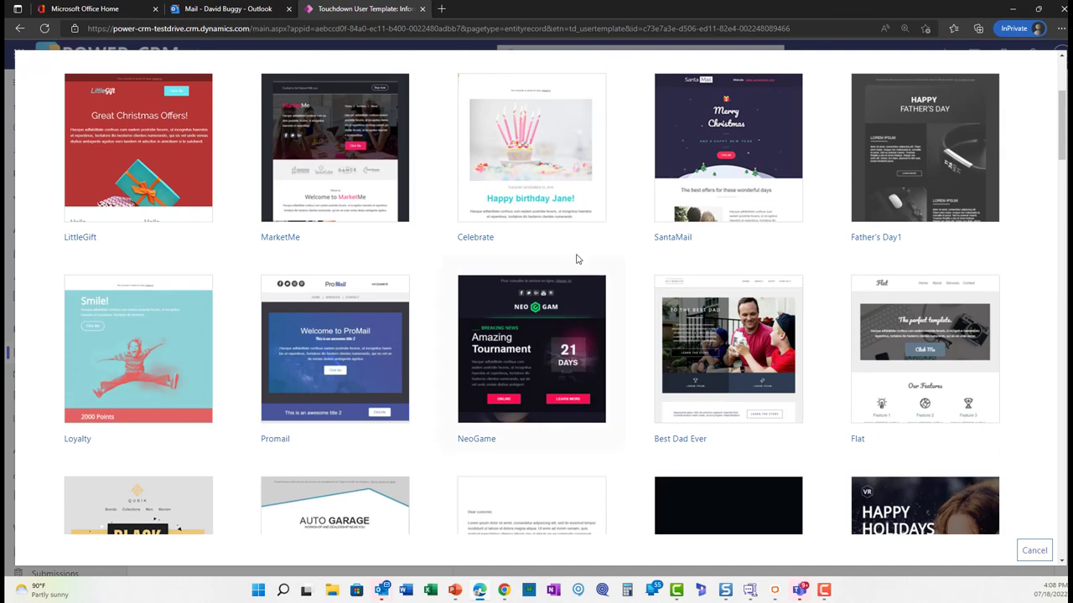
scroll(576, 260, up, 3)
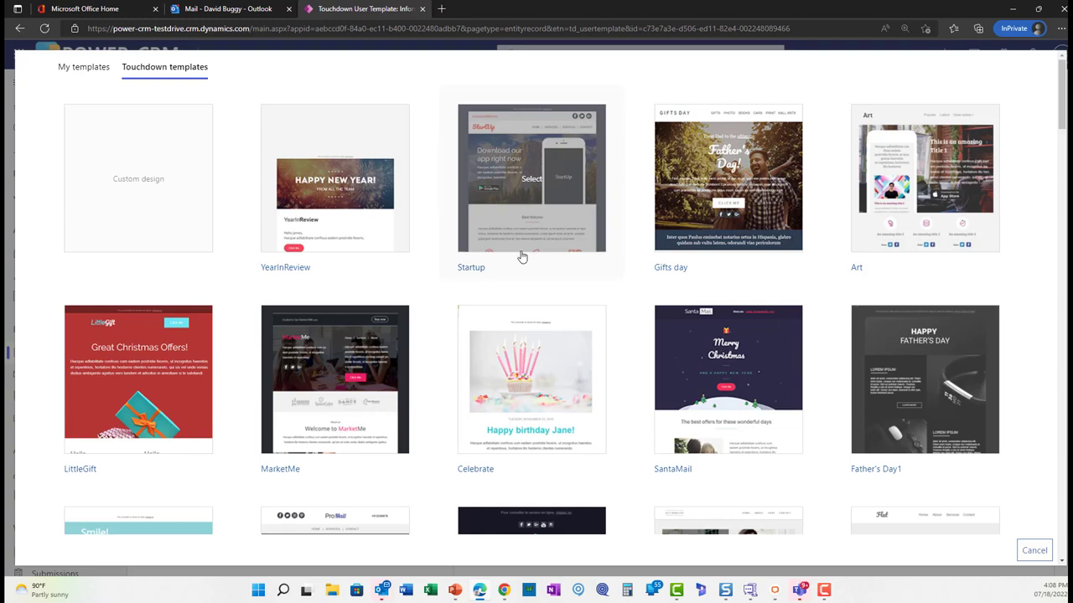
Find the VR Spring design among the Touchdown templates and load it as the newsletter's base
scroll(524, 256, down, 3)
scroll(526, 254, down, 9)
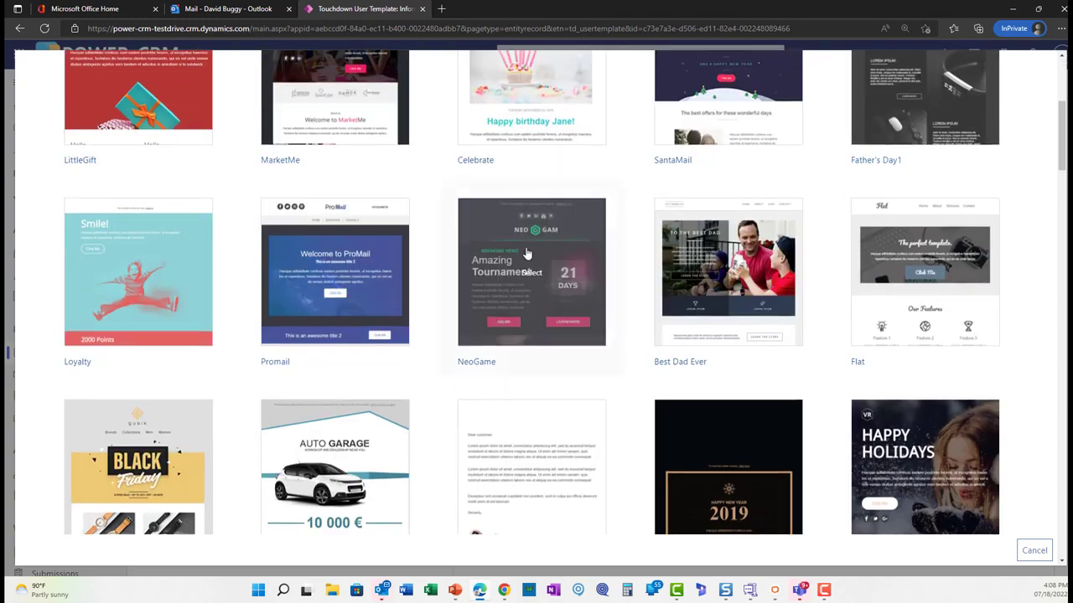
scroll(527, 250, down, 7)
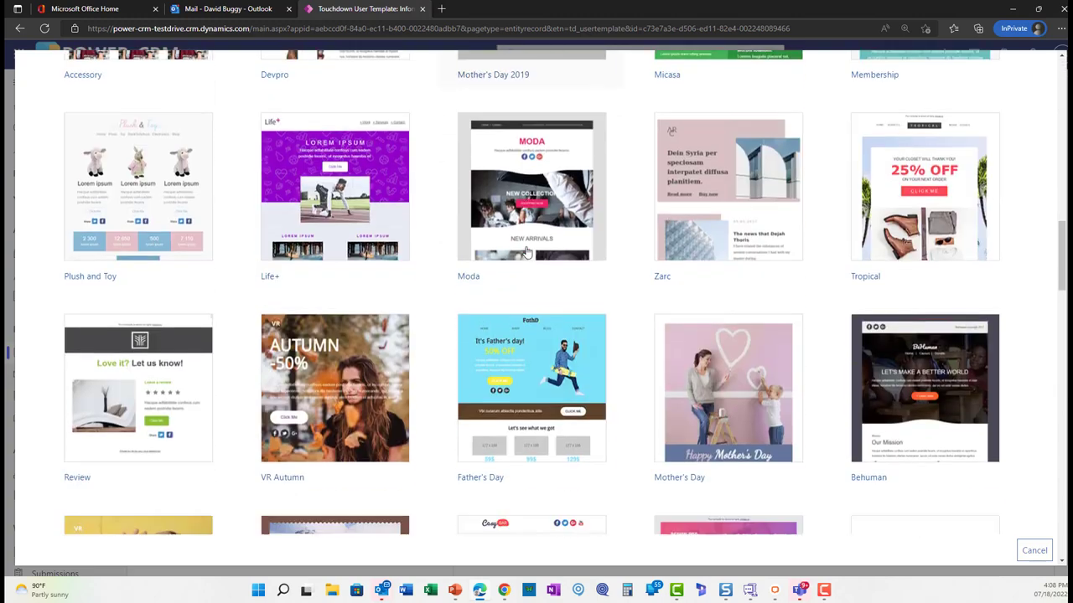
scroll(526, 250, down, 1)
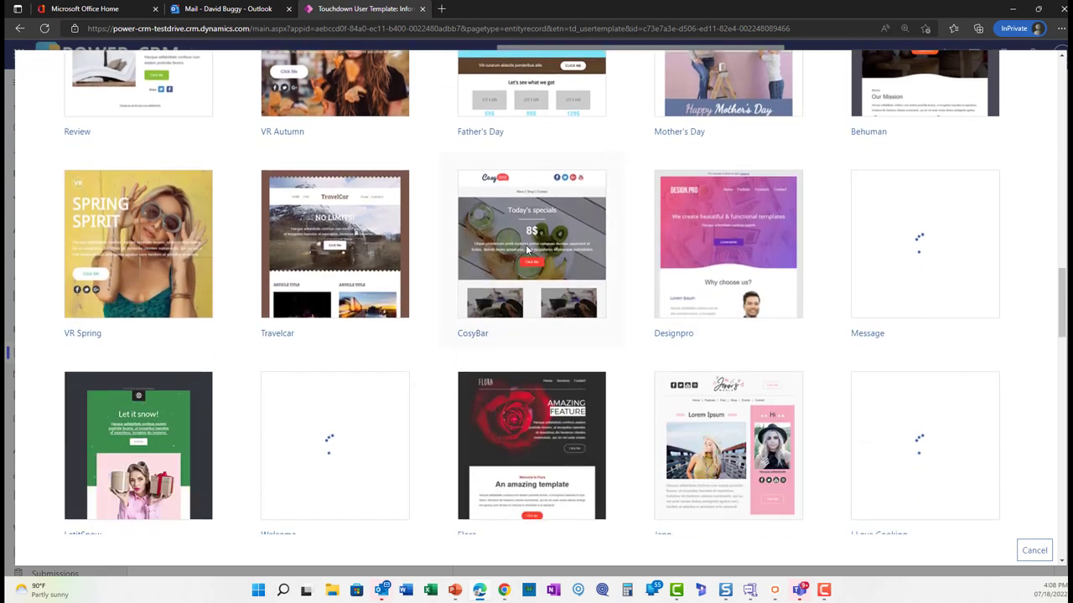
scroll(293, 269, down, 5)
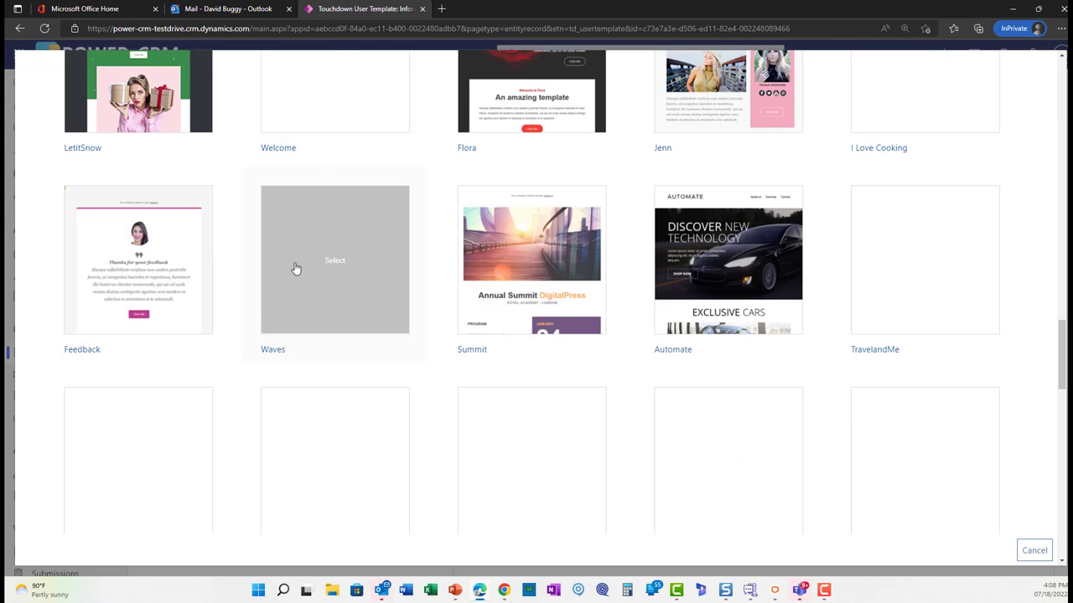
scroll(295, 268, up, 8)
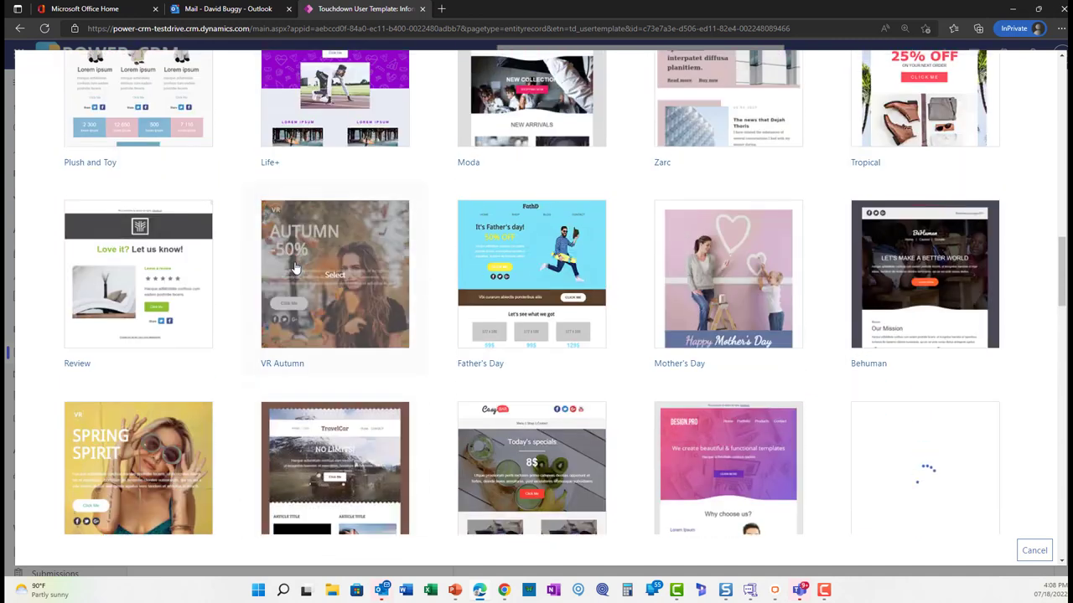
click(178, 422)
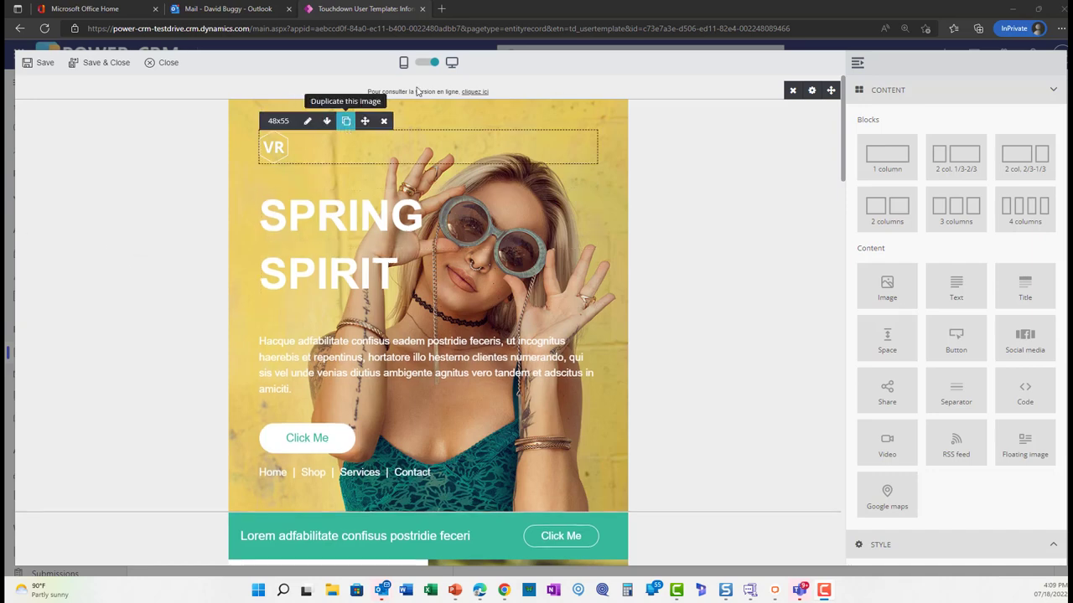
Preview the newsletter layout in mobile view and return to the desktop view
click(423, 63)
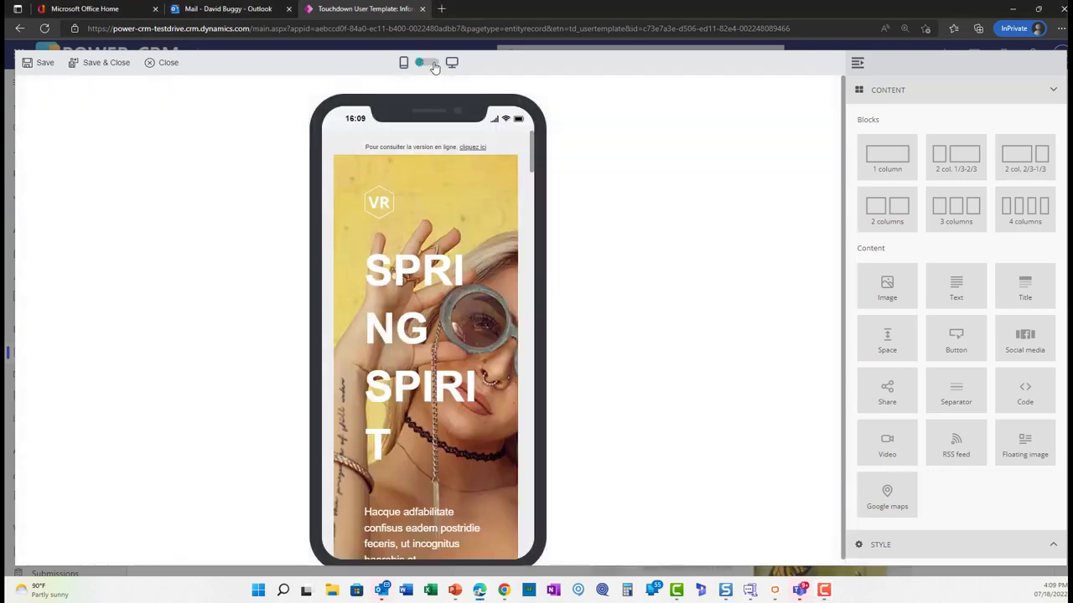
click(432, 66)
click(424, 65)
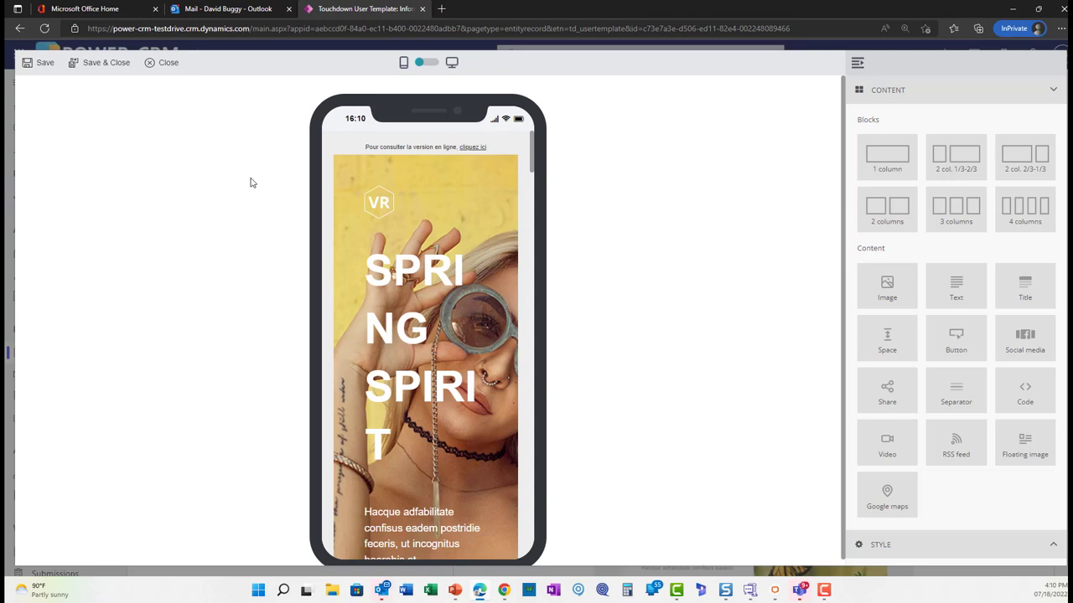
click(434, 66)
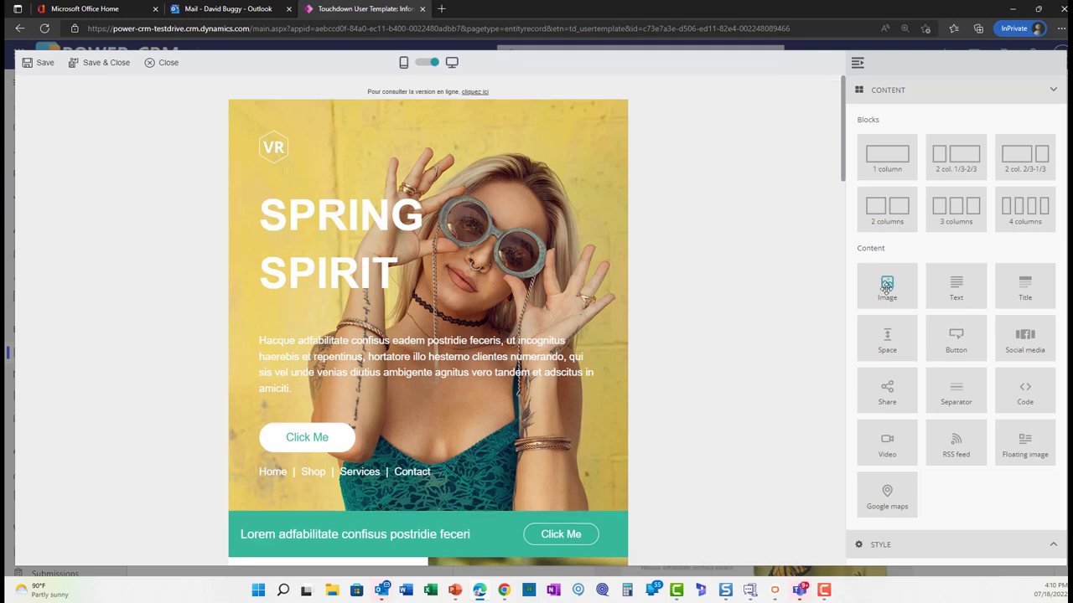
Add an image block above the VR logo and open the image gallery for it
drag(894, 280, 415, 111)
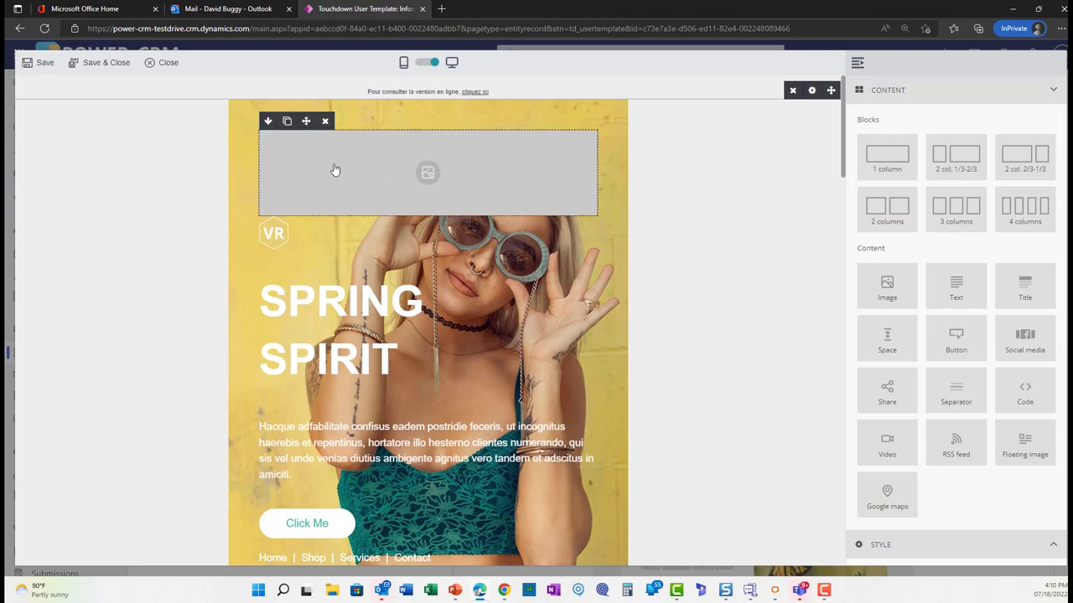
click(268, 123)
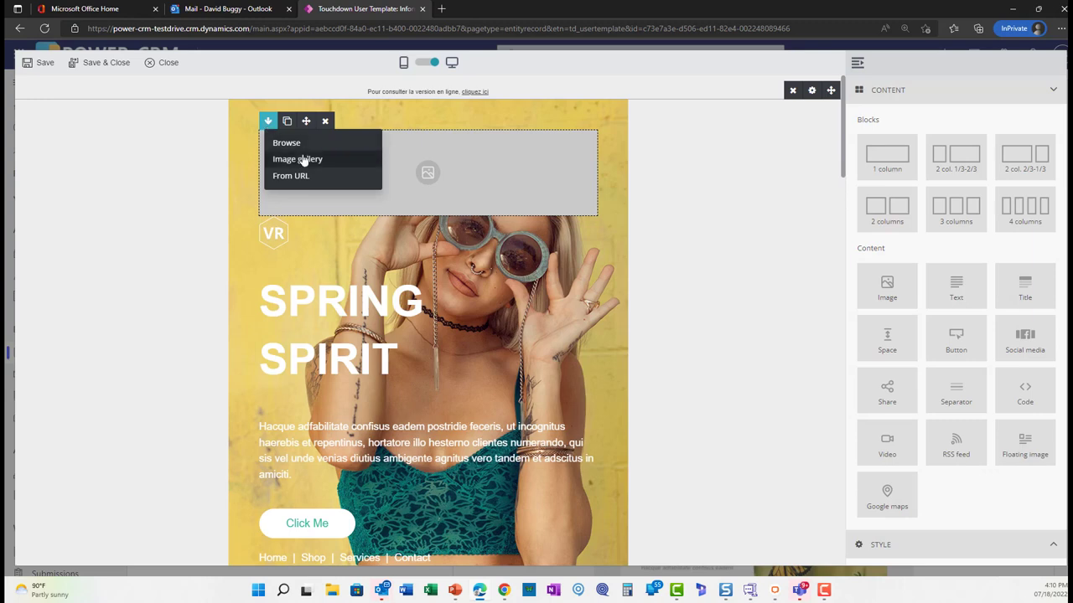
click(302, 159)
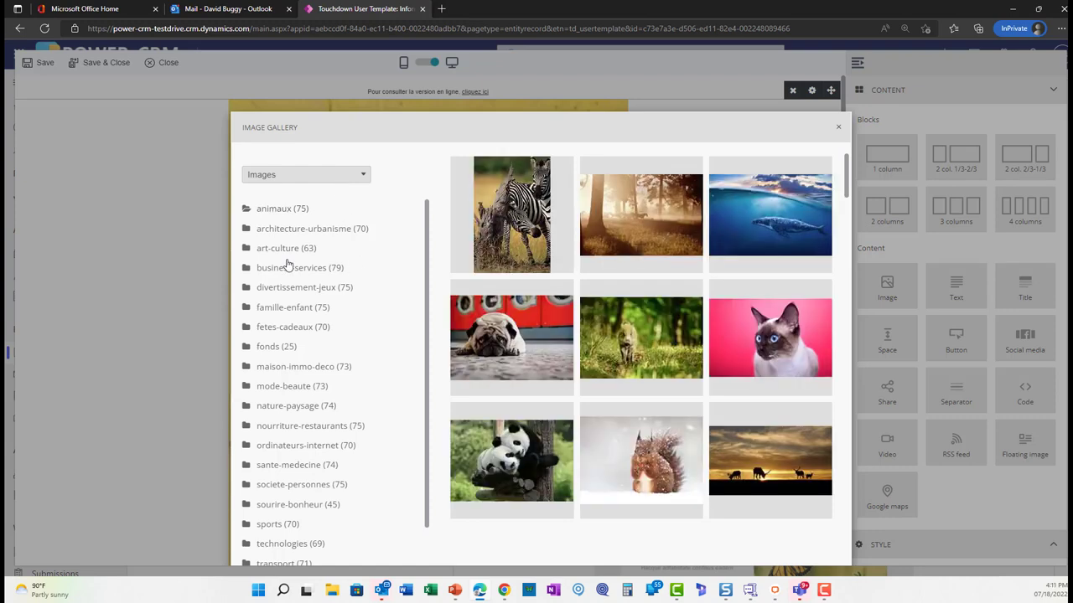
Browse the technologies category of the image gallery to examine its stock pictures
scroll(293, 264, down, 1)
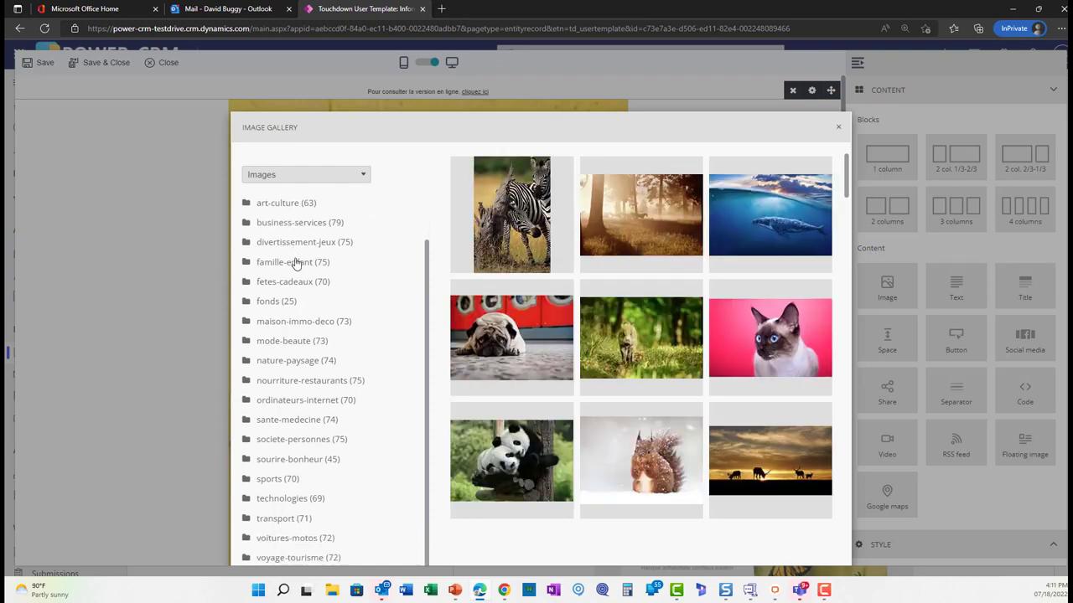
click(272, 498)
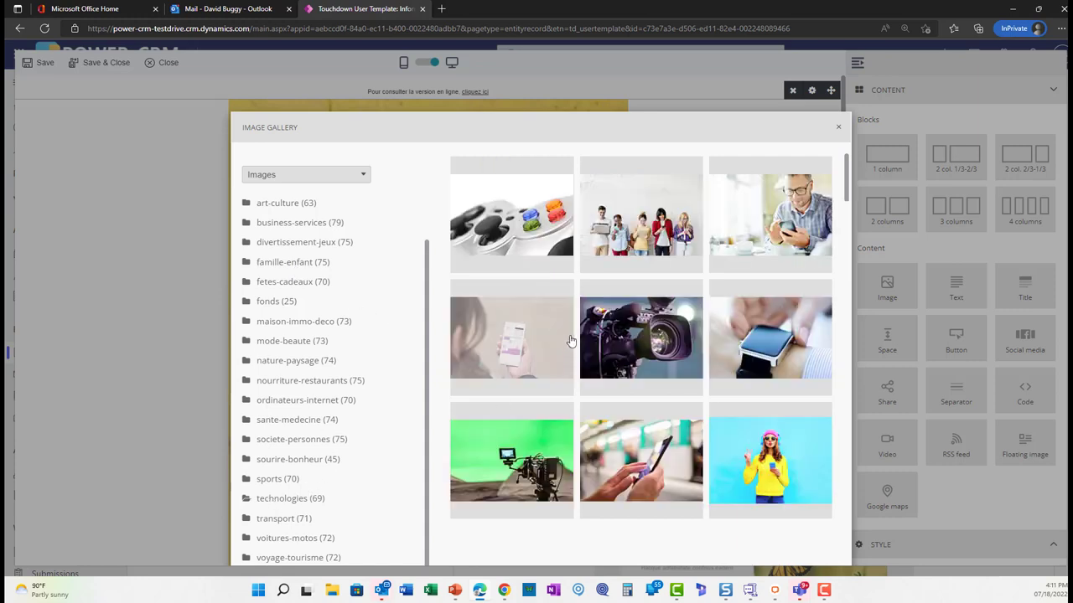
scroll(573, 341, down, 6)
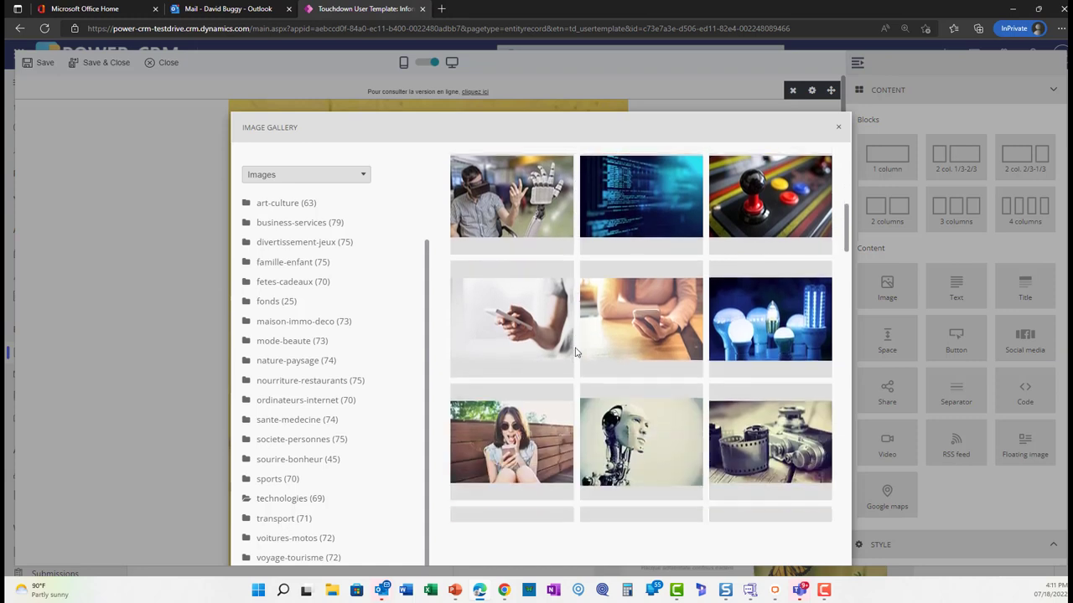
scroll(574, 352, down, 5)
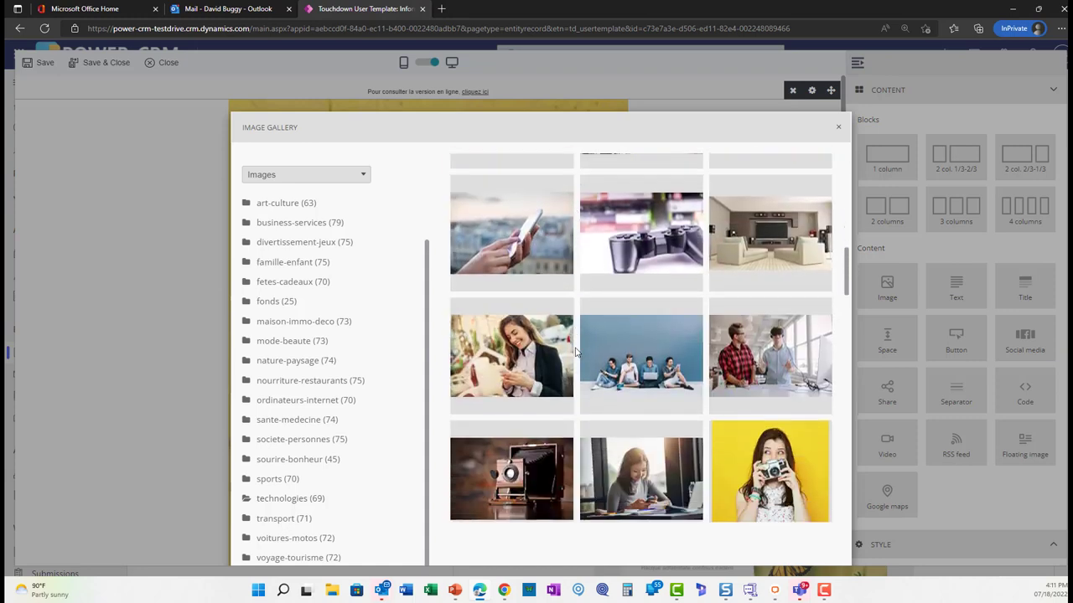
scroll(575, 352, down, 6)
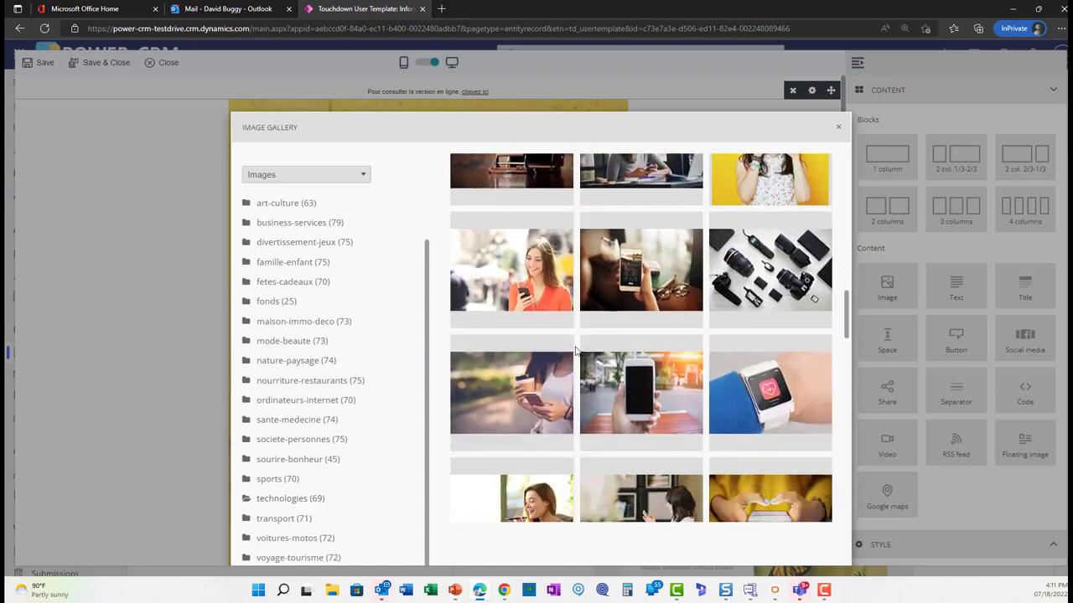
scroll(575, 352, down, 6)
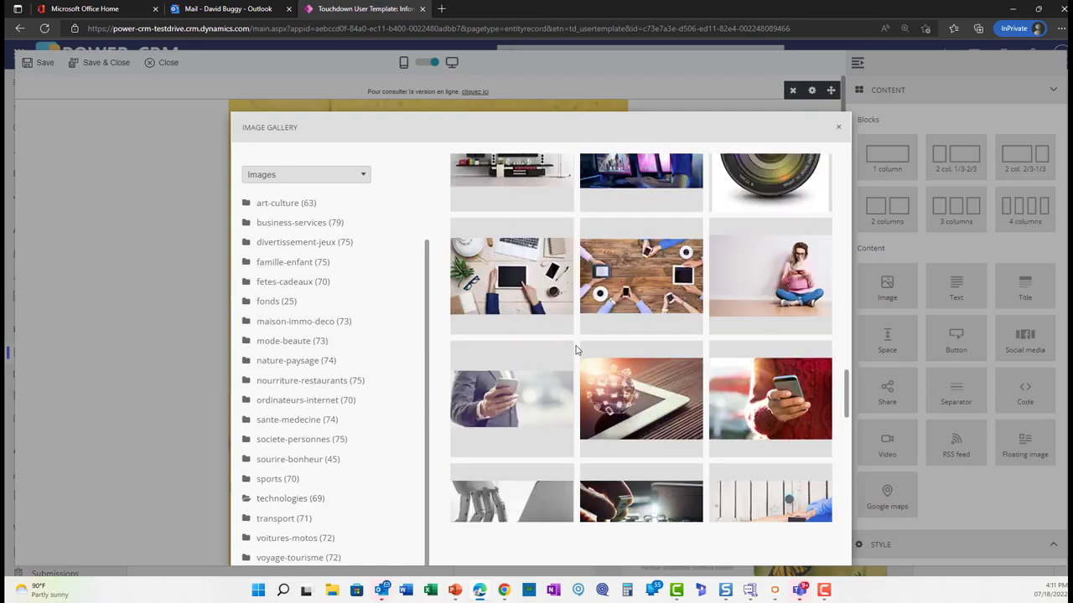
scroll(575, 350, up, 3)
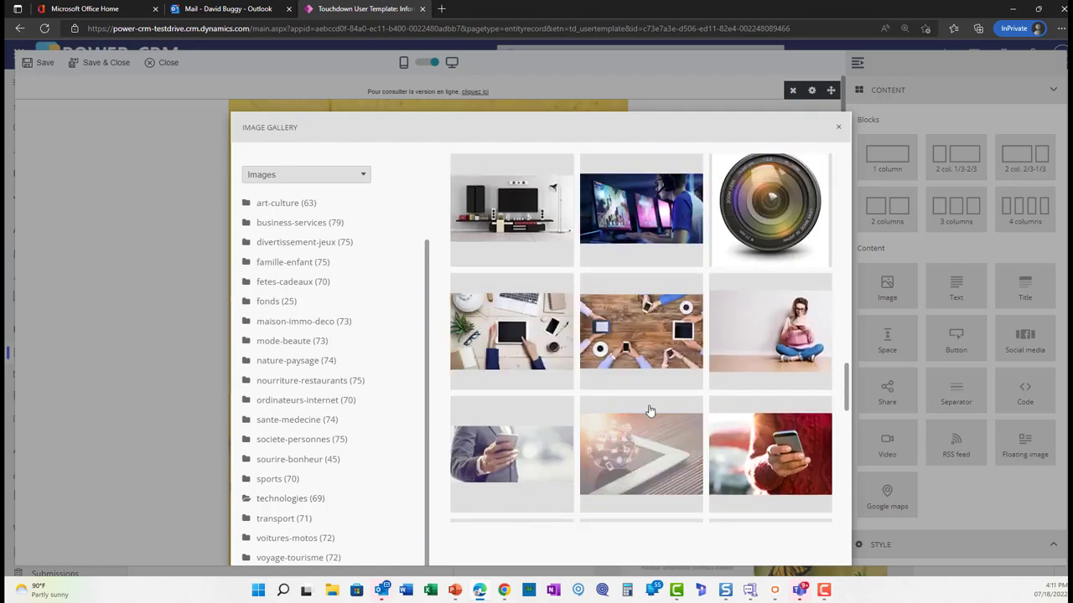
scroll(650, 410, down, 2)
scroll(650, 410, down, 2)
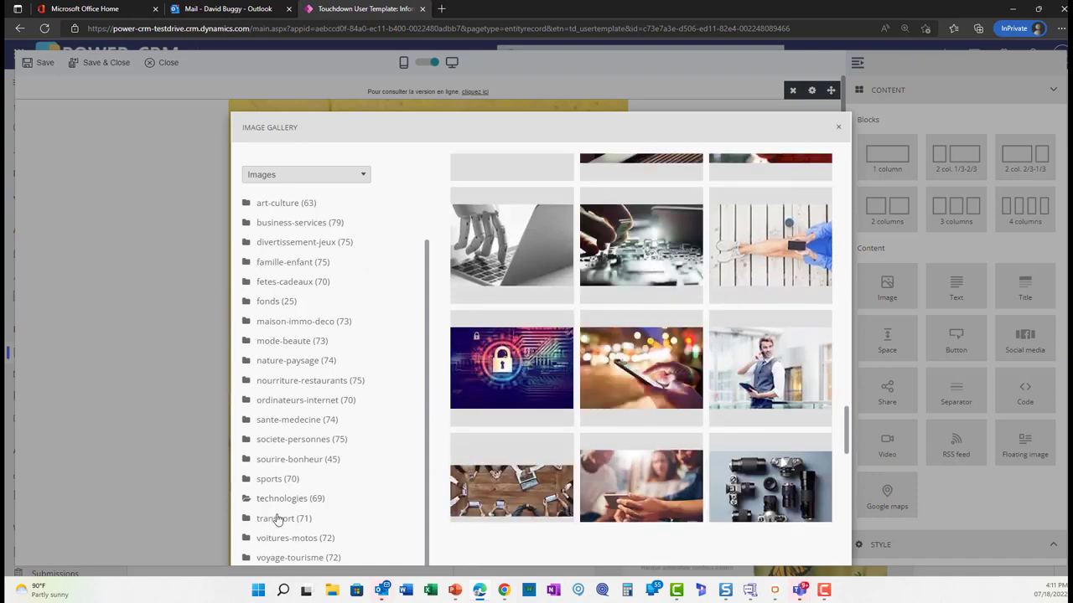
scroll(343, 341, down, 2)
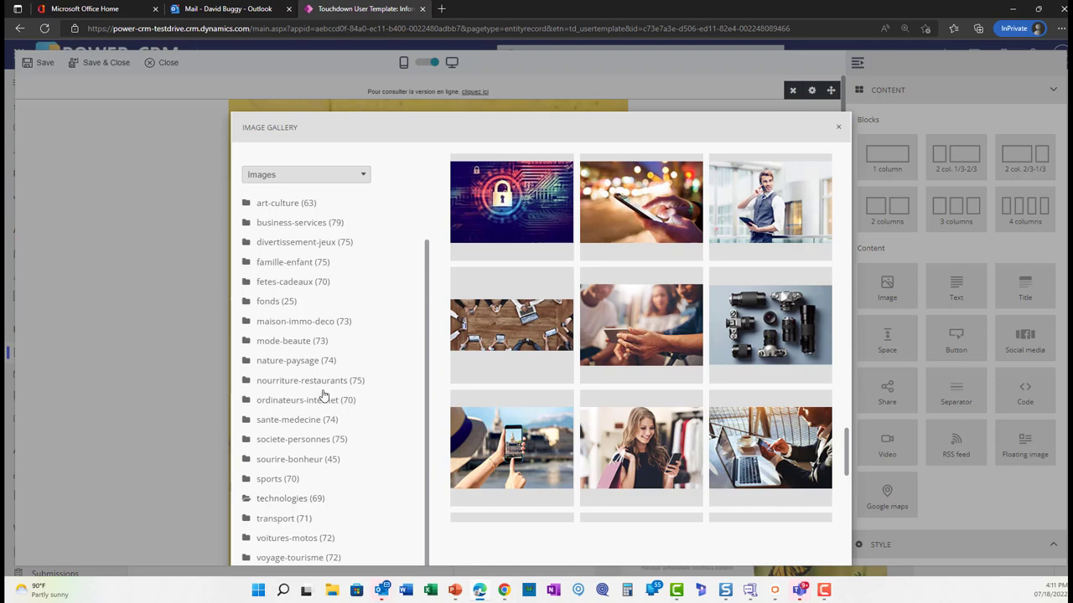
Look through the business-services pictures in the image gallery and close the gallery without choosing one
scroll(313, 382, up, 1)
click(304, 269)
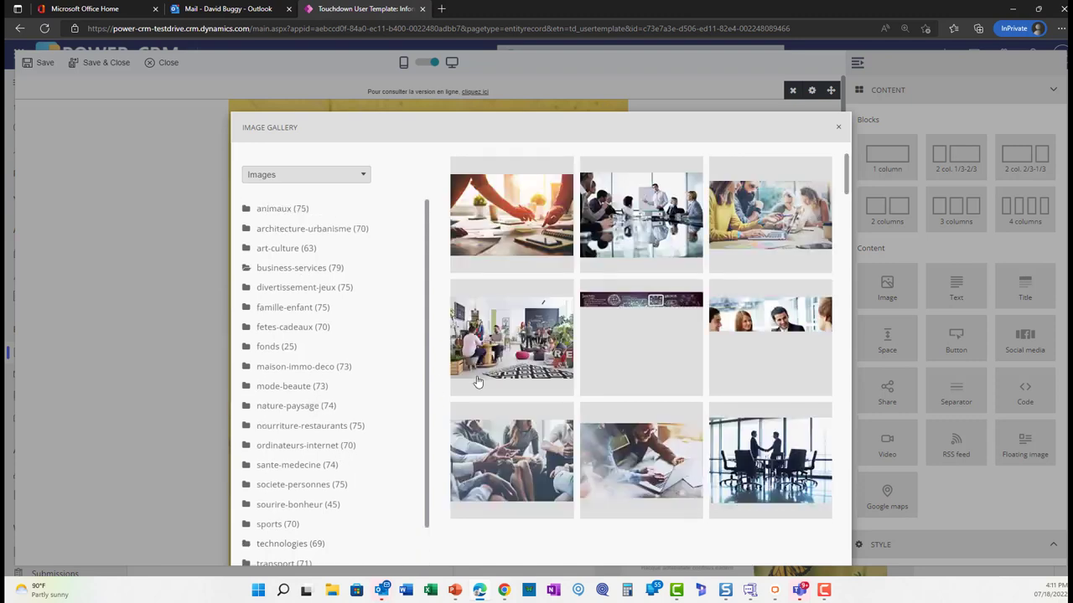
scroll(480, 369, down, 8)
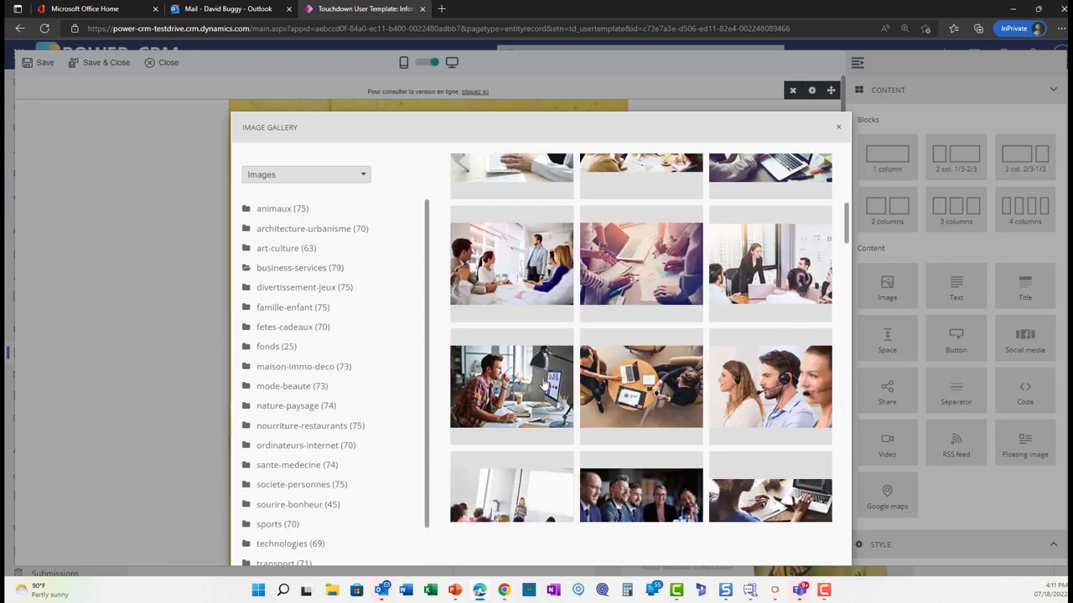
scroll(543, 383, down, 10)
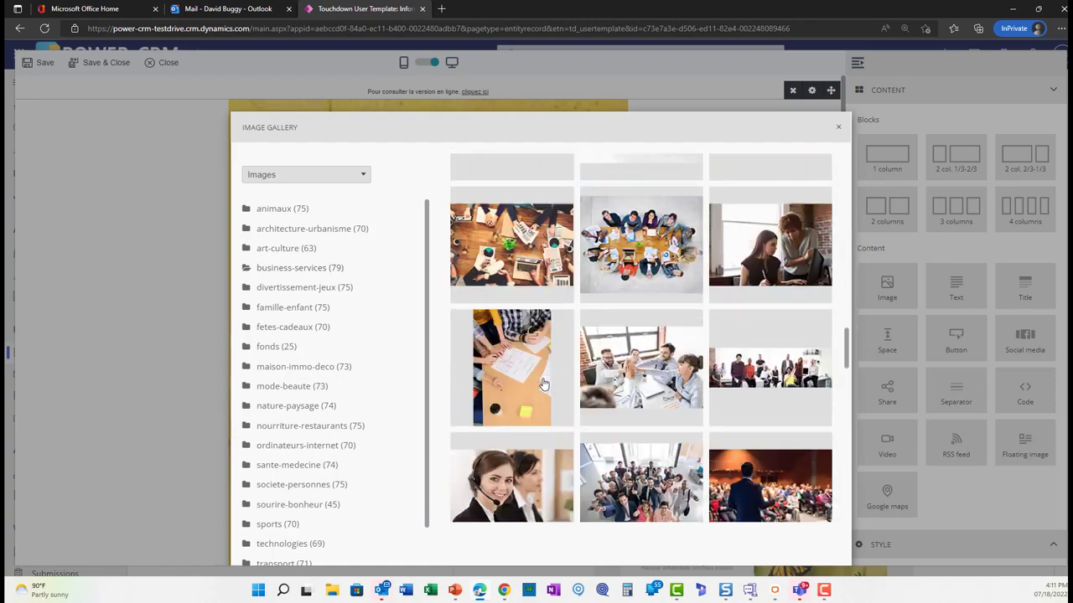
scroll(543, 383, down, 10)
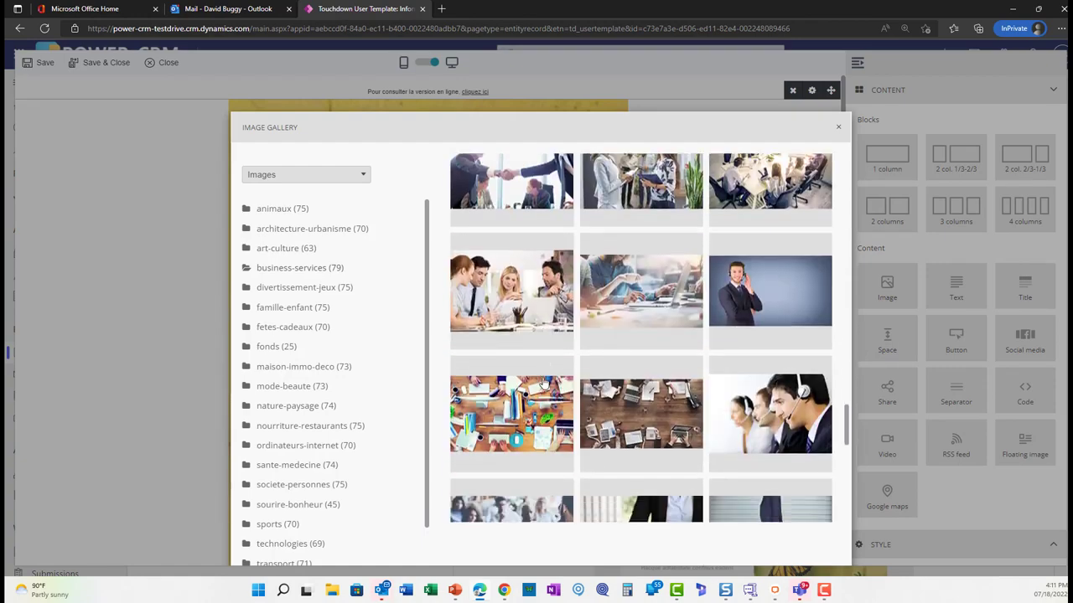
scroll(543, 383, down, 10)
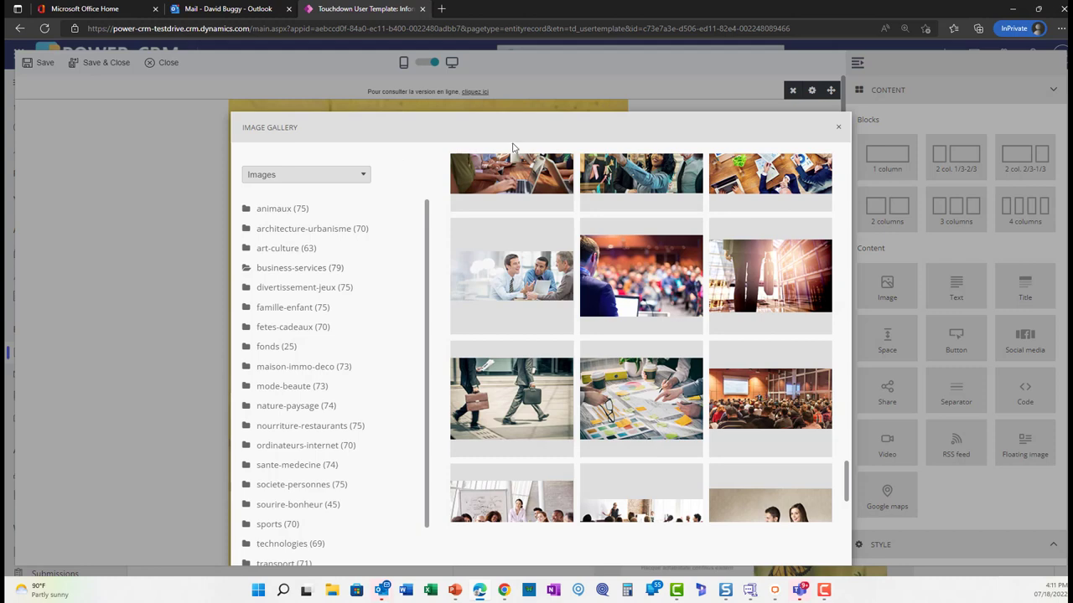
click(837, 127)
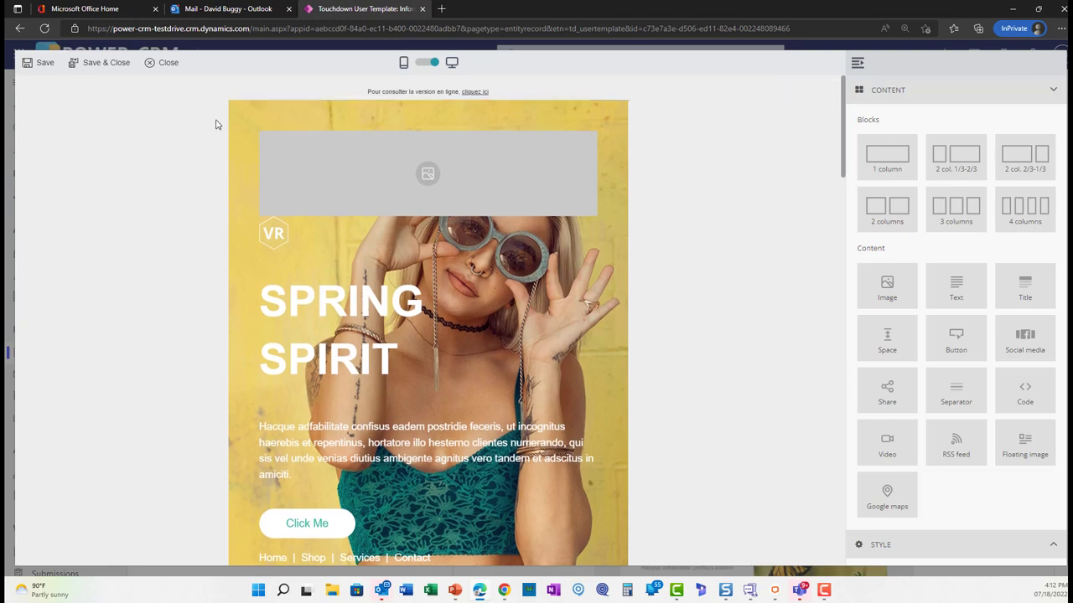
Upload Power-CRM Color Logo Black Text-No-Tagline.png from the PowerCRM MASTER Logos folder into the empty image block
mouse_move(309, 145)
click(266, 124)
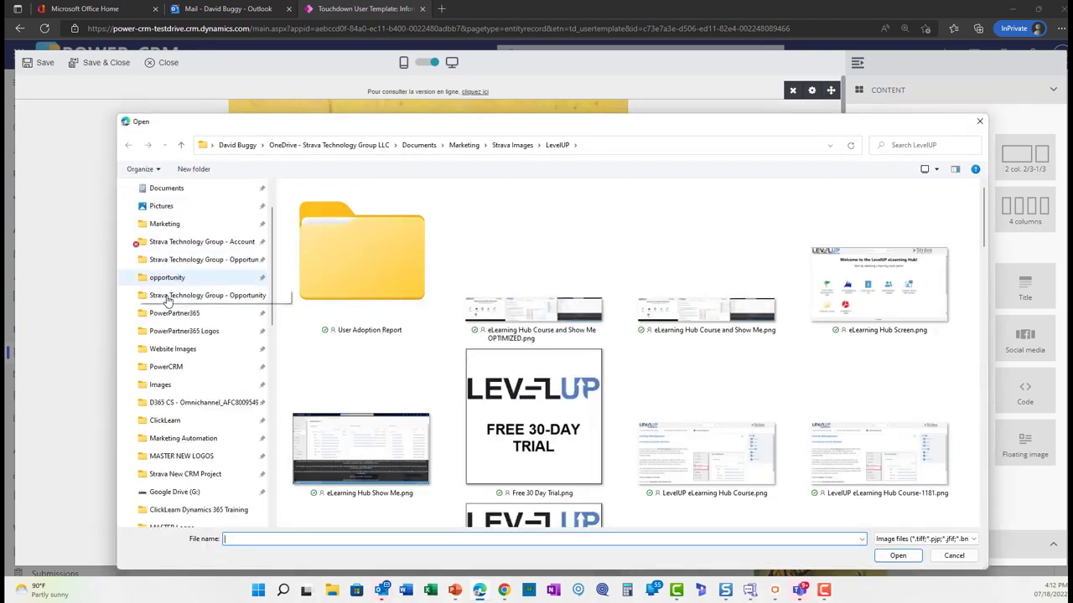
click(166, 366)
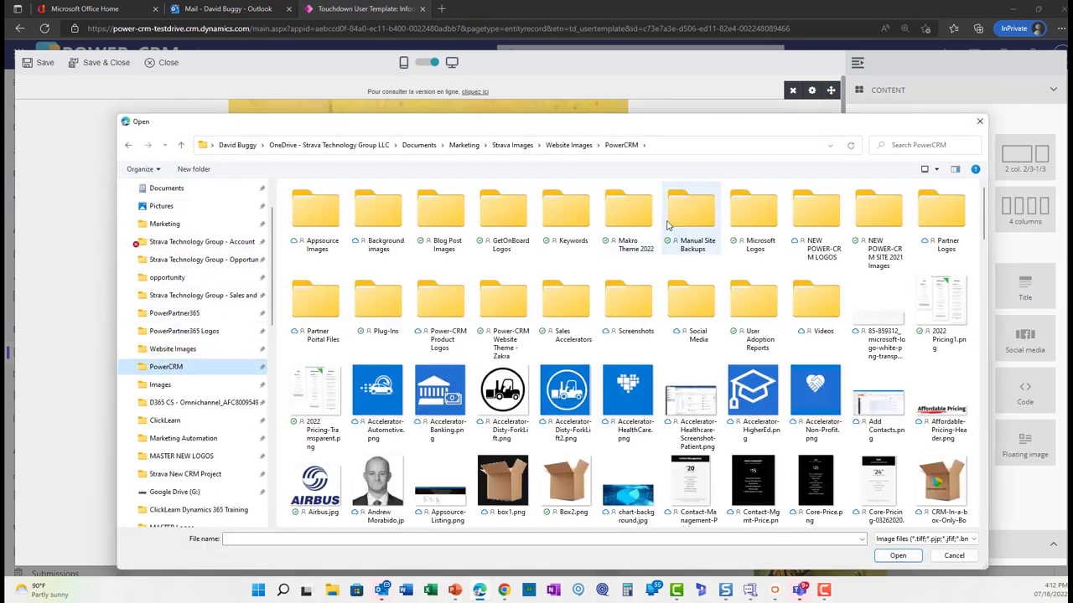
double_click(815, 214)
double_click(311, 220)
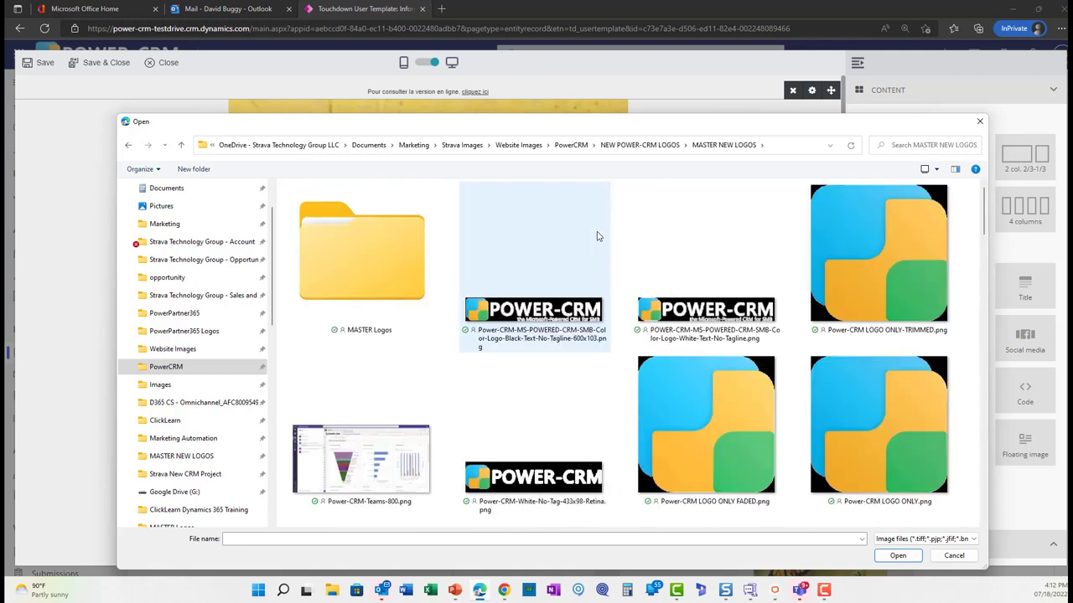
double_click(341, 246)
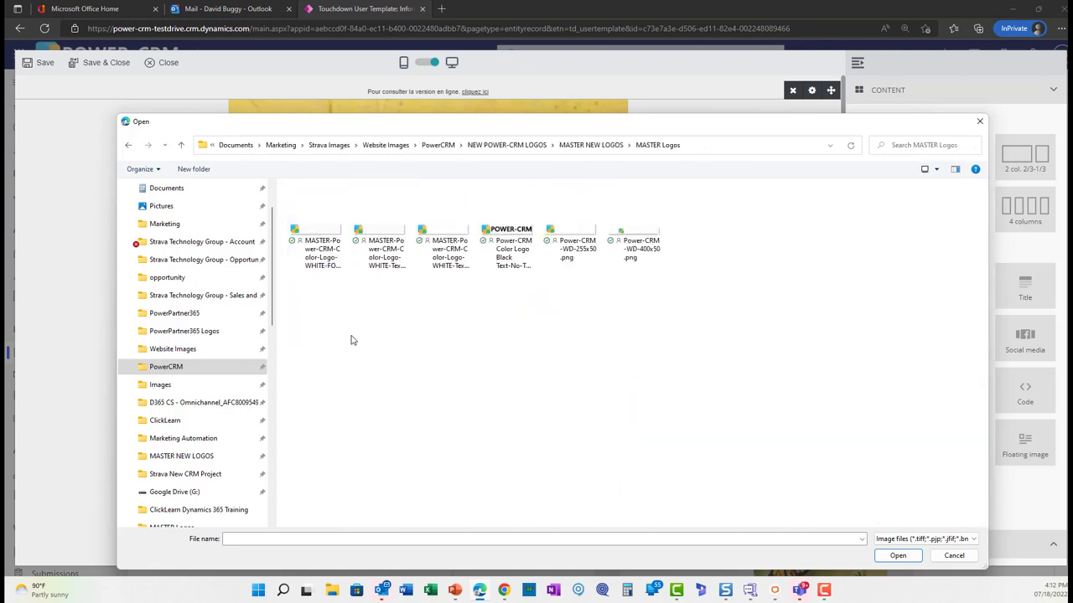
click(502, 243)
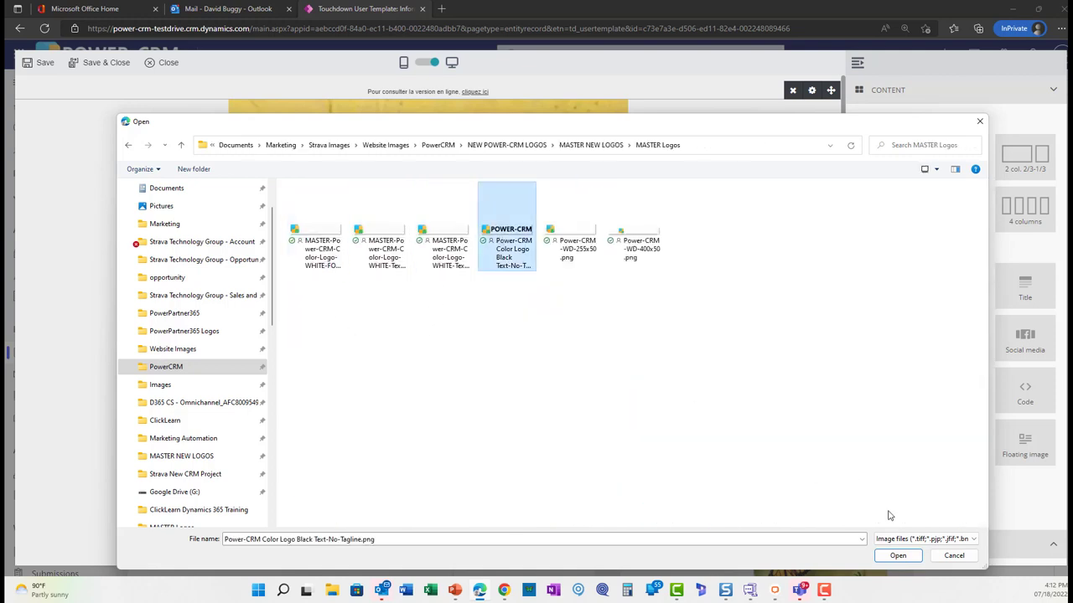
click(889, 557)
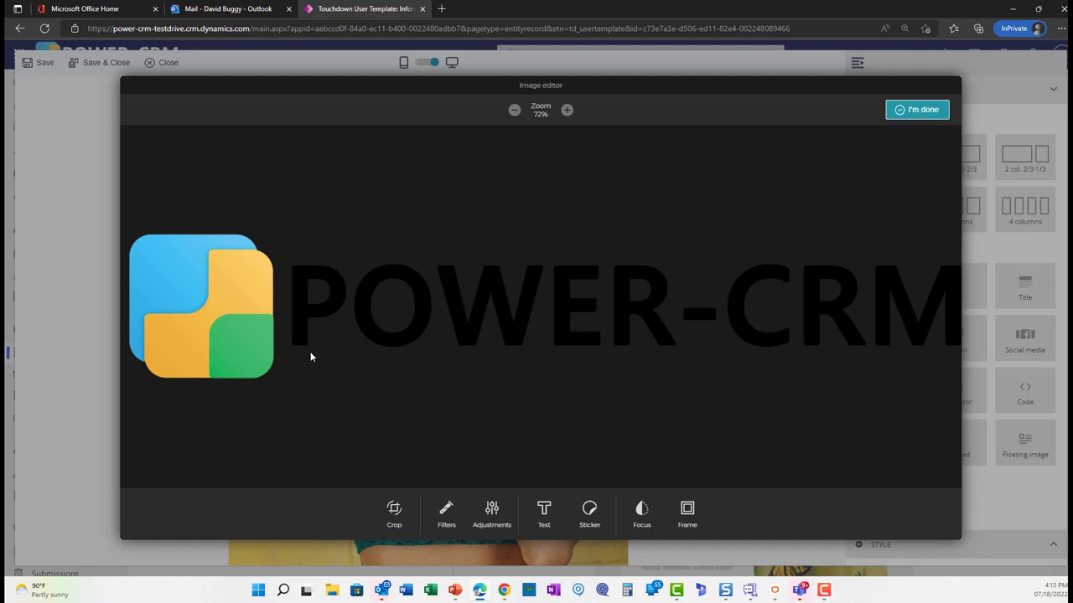
Apply the B&W filter to the POWER-CRM logo in the image editor
click(447, 511)
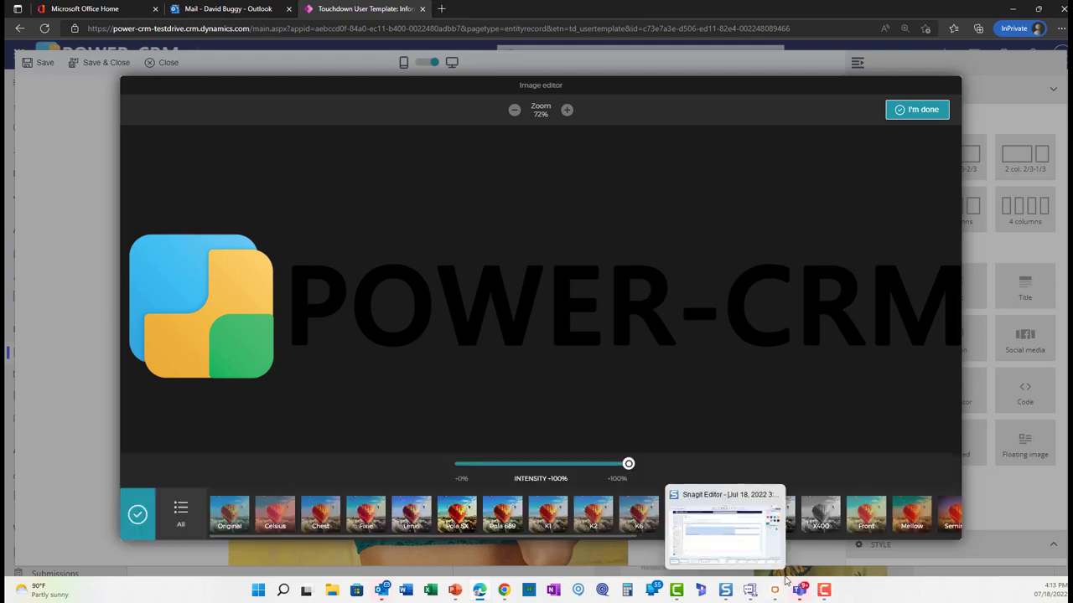
click(731, 515)
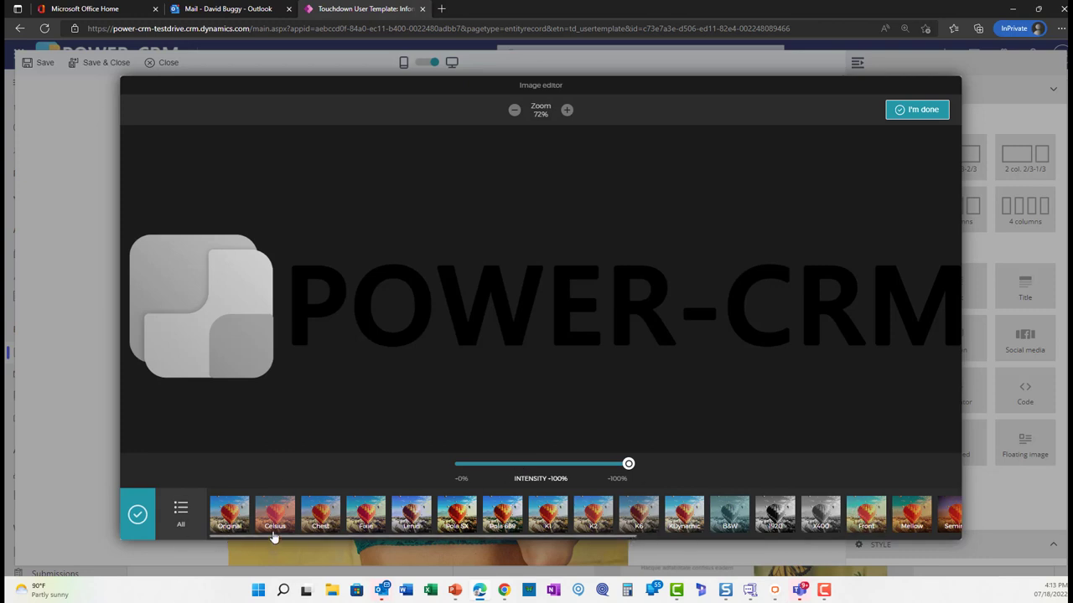
click(138, 513)
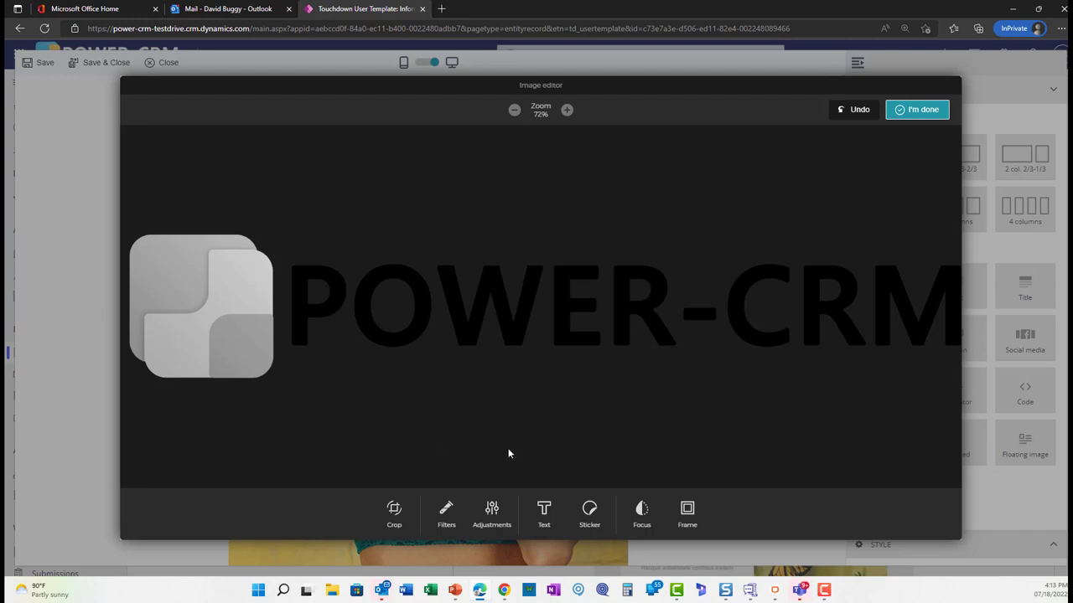
Try a tilted linear focus blur across the logo, and undo the blur and the black-and-white filter
click(641, 509)
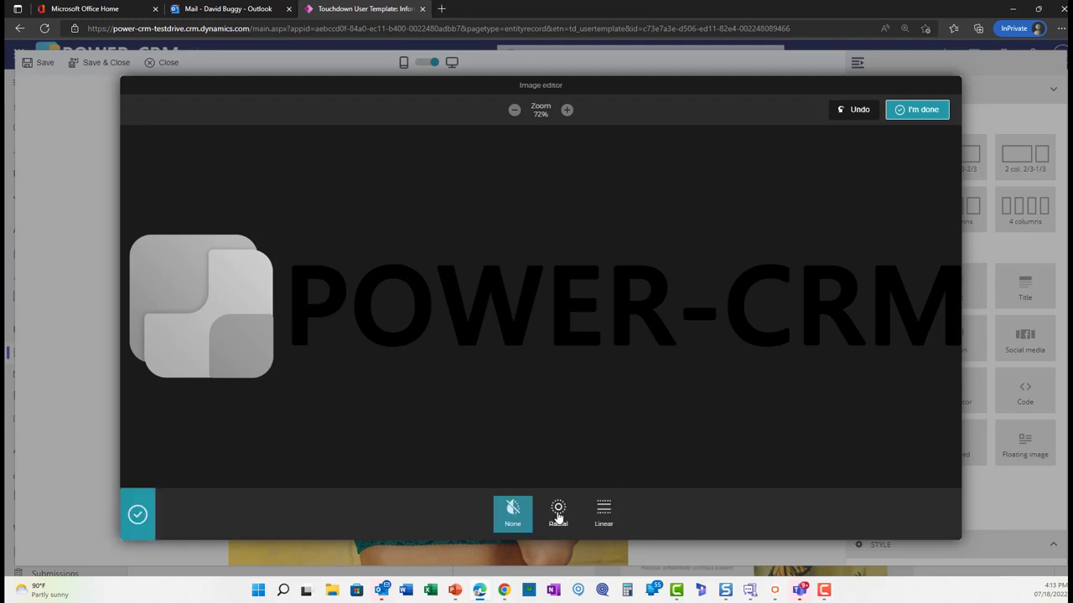
click(604, 510)
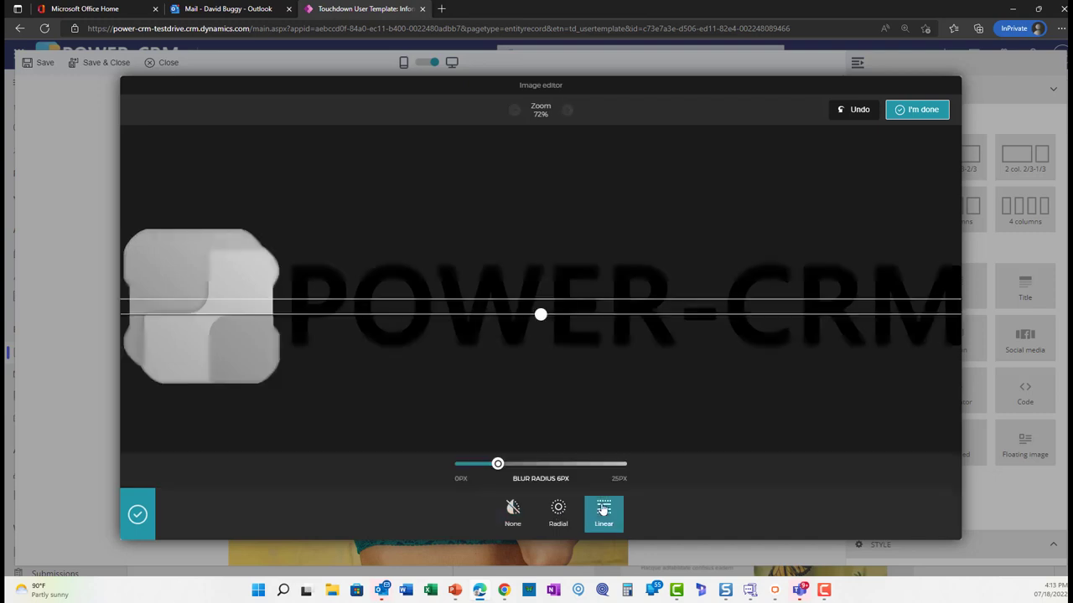
drag(543, 315, 542, 355)
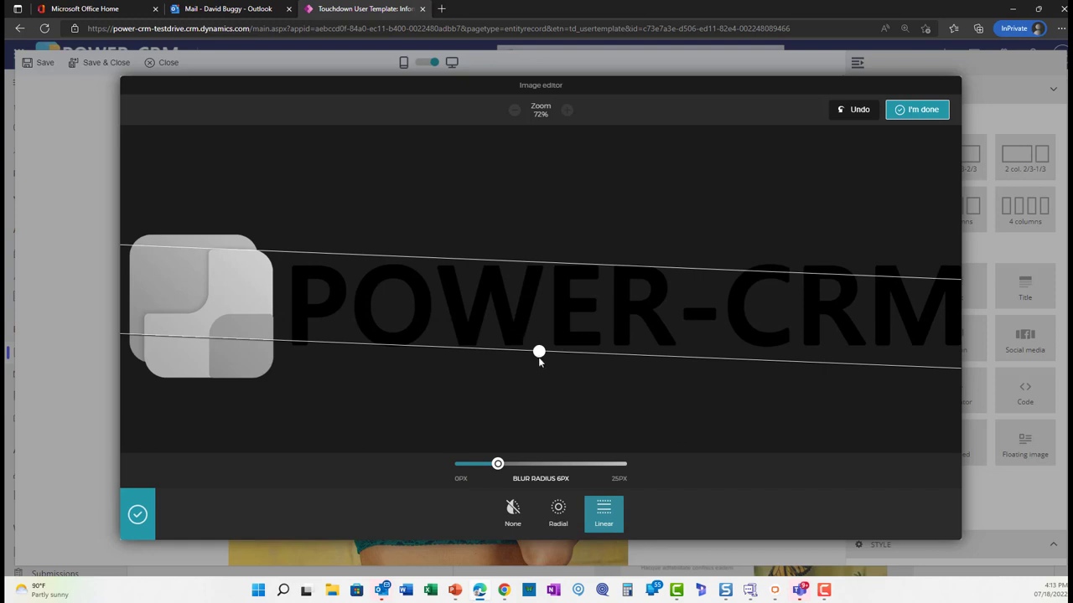
drag(539, 352, 542, 313)
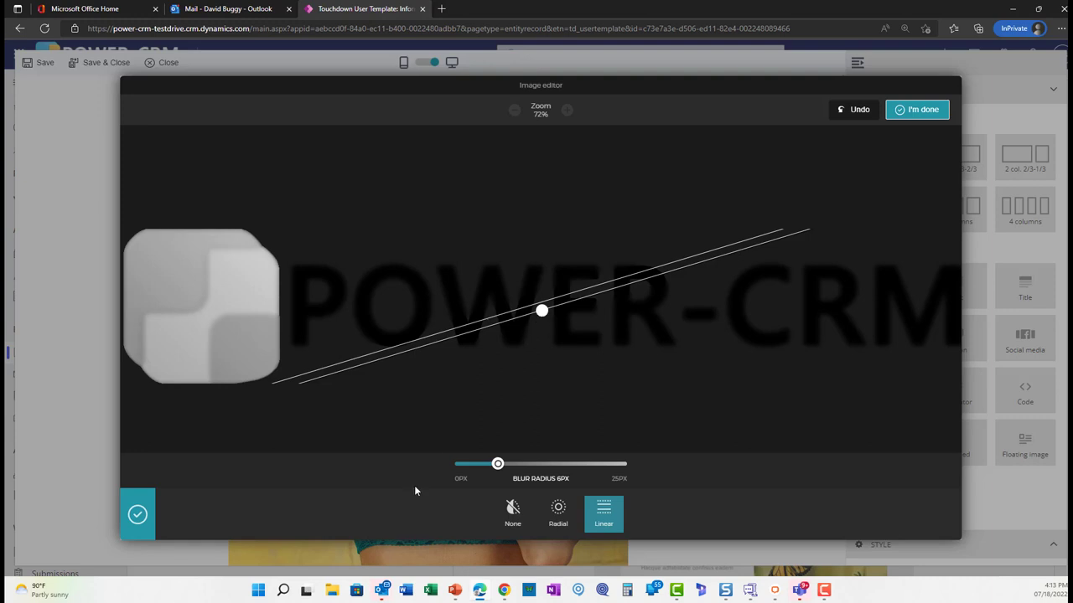
click(139, 518)
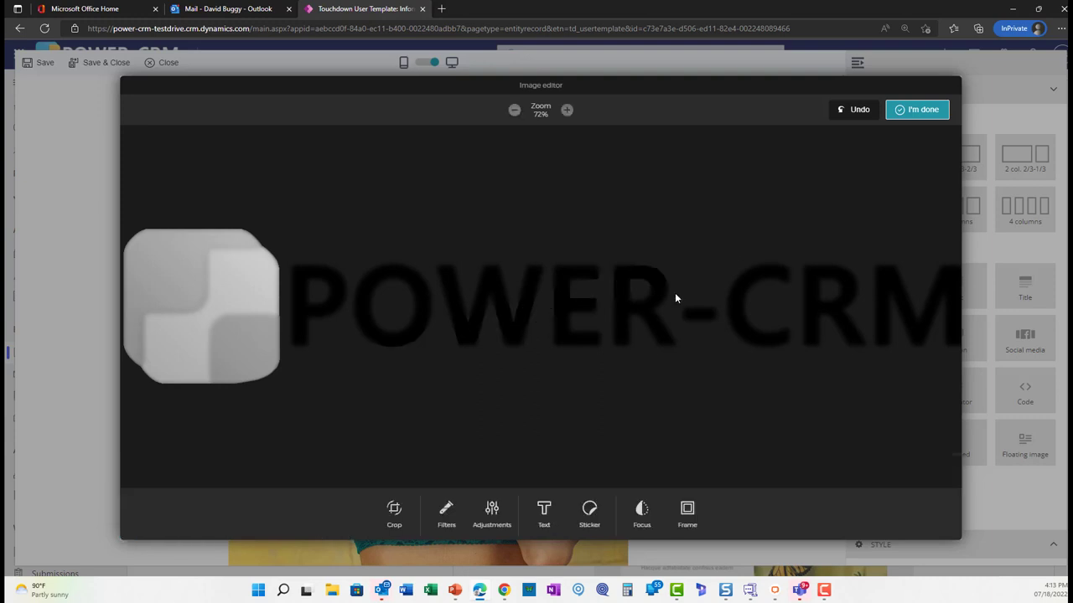
click(857, 110)
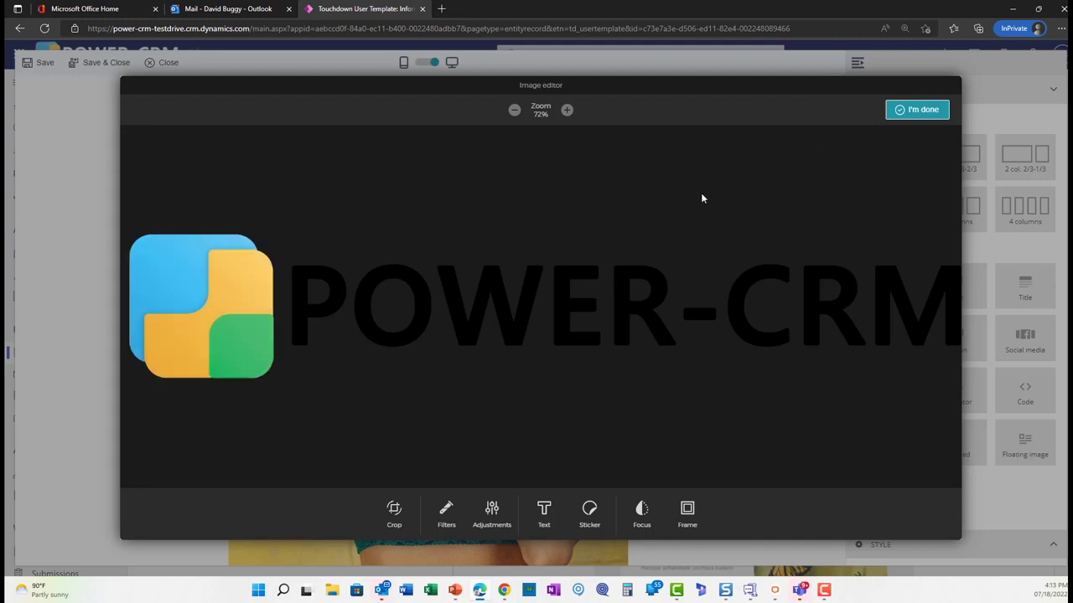
Finish touching up the logo and give it a custom width of 400 px in its image properties
click(922, 110)
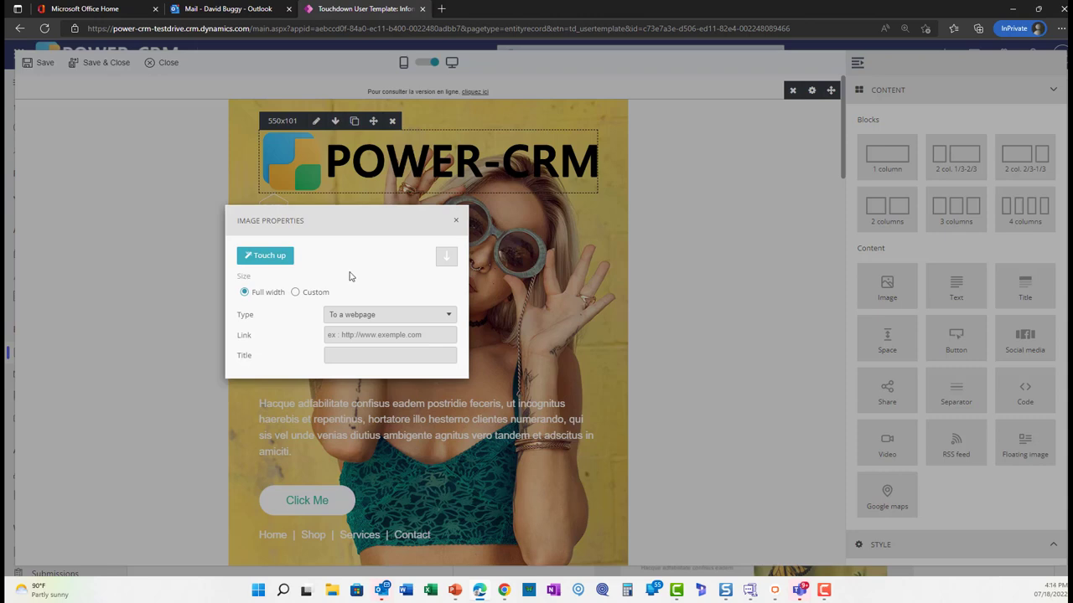
click(295, 293)
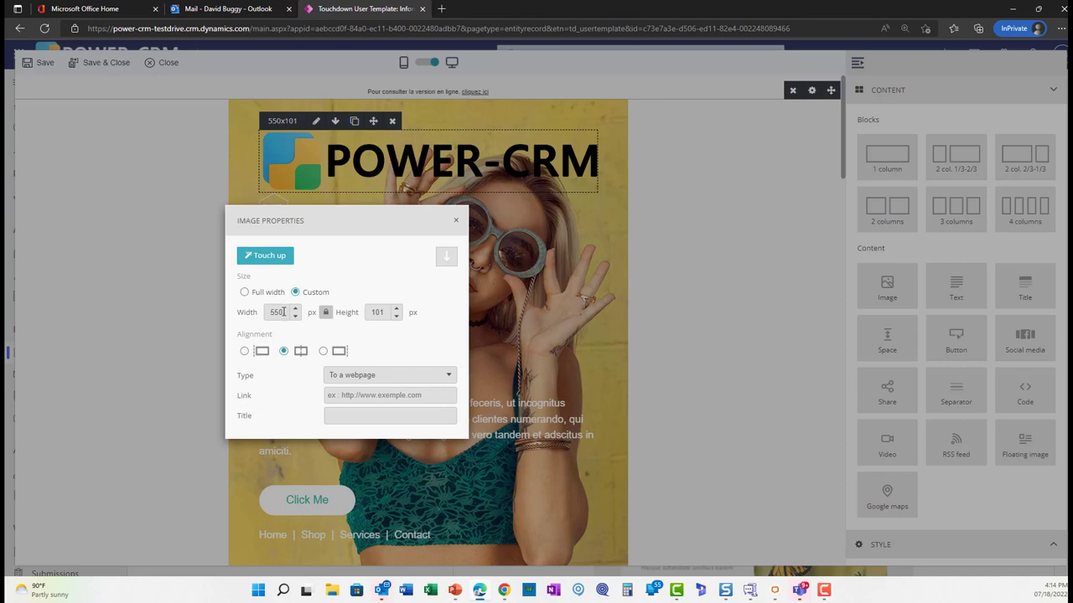
double_click(281, 312)
key(BackSpace)
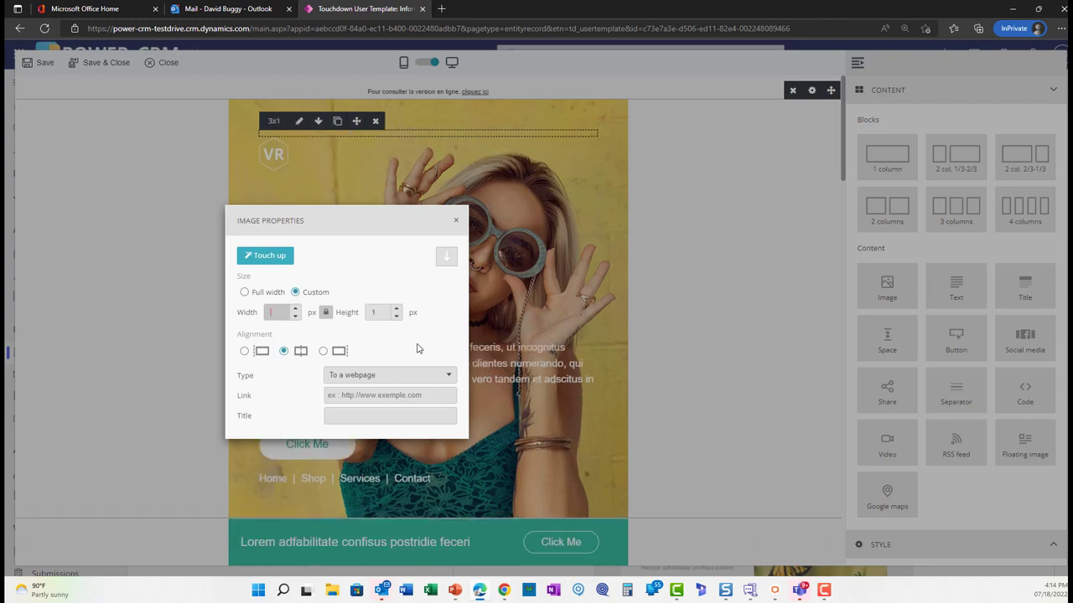
text(400)
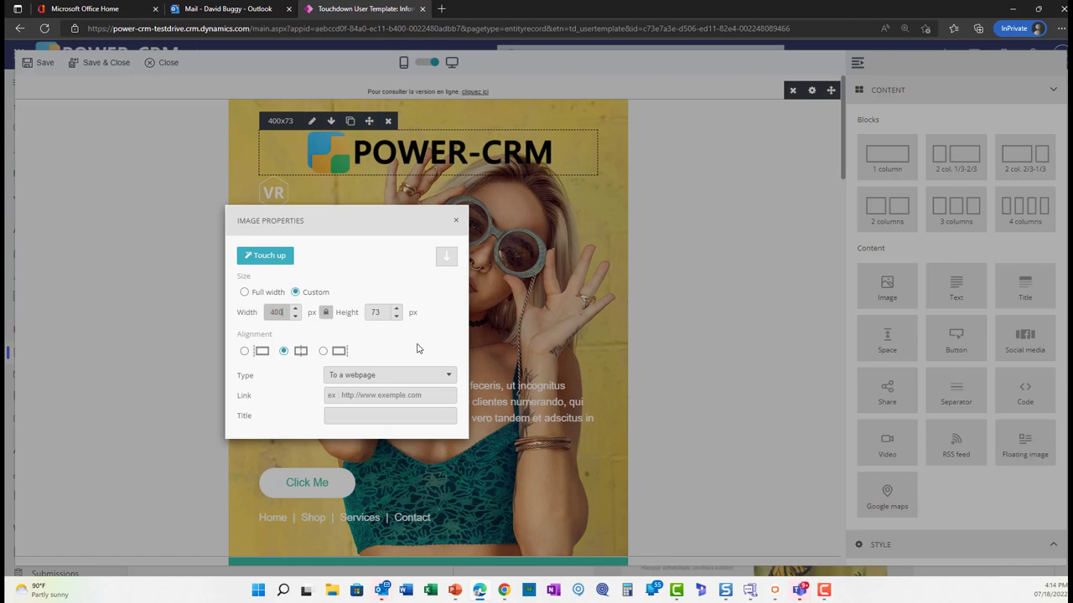
click(456, 221)
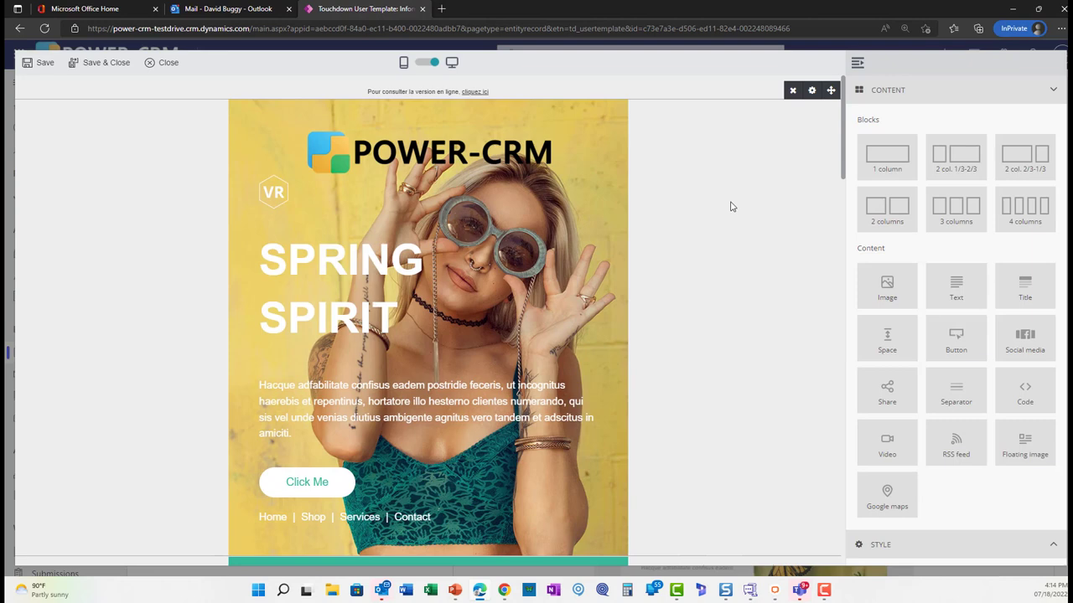
click(440, 150)
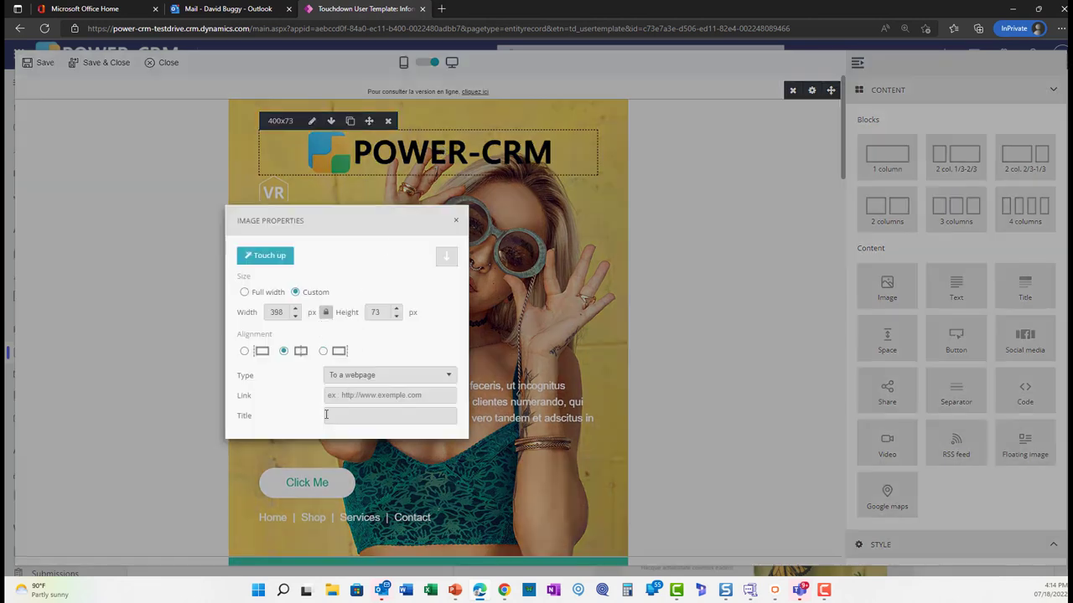
click(340, 394)
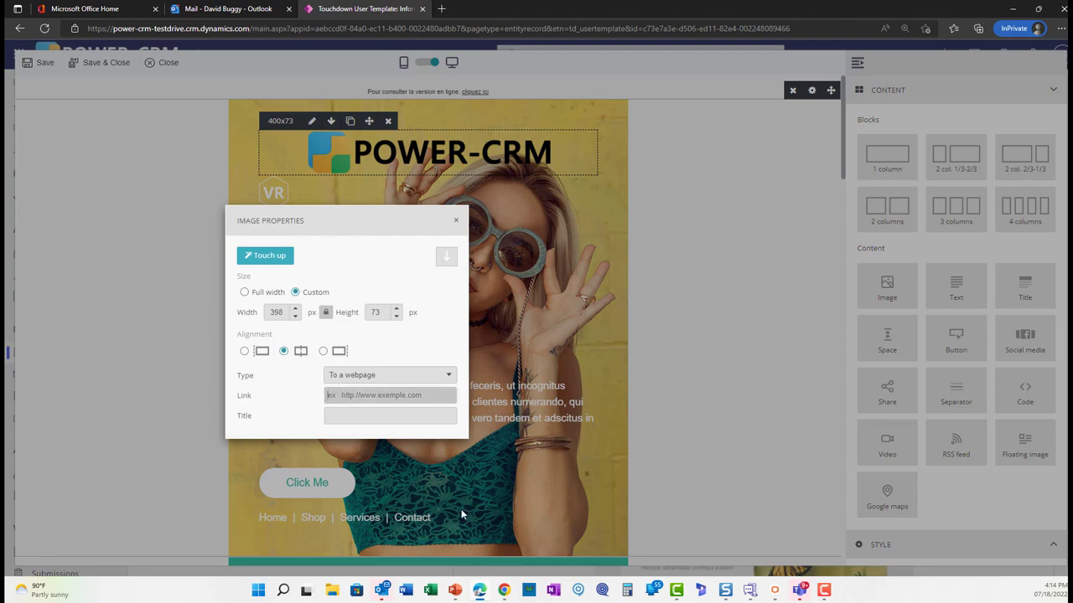
text(www.)
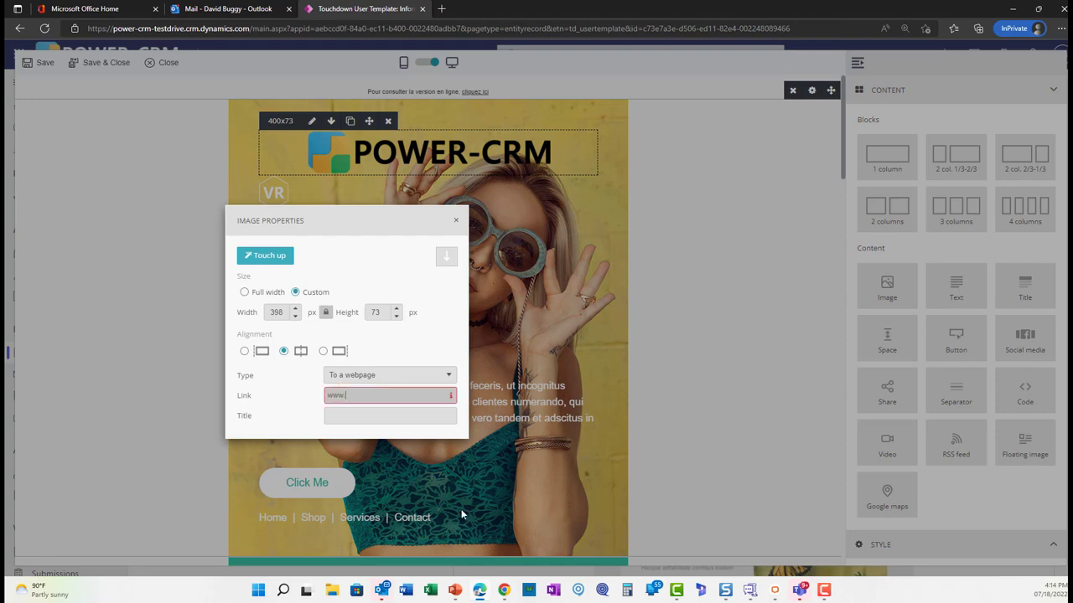
text(power-crm.met)
key(Tab)
click(406, 394)
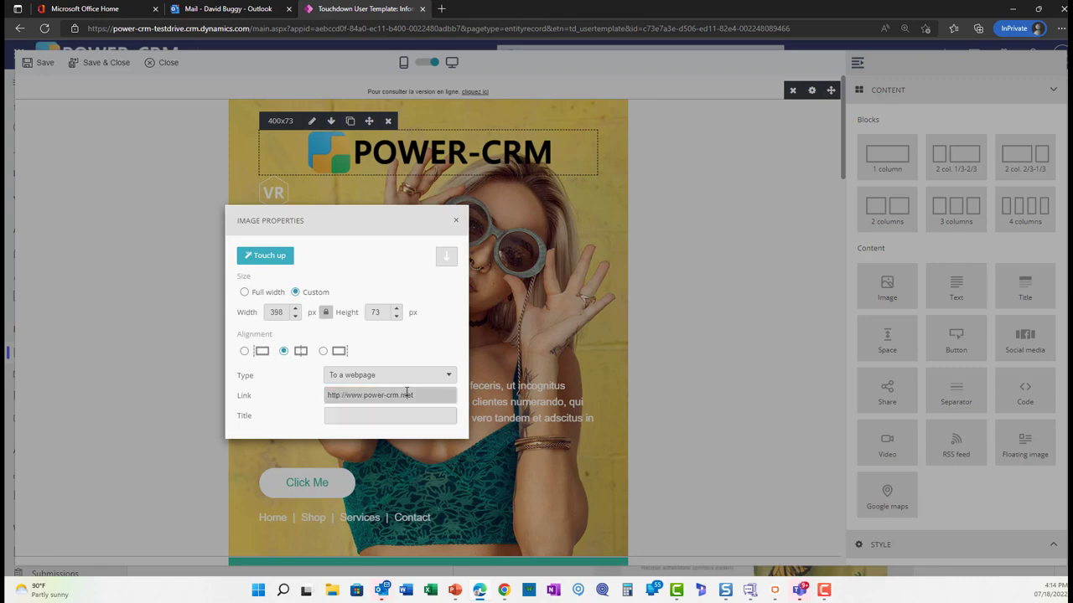
key(BackSpace)
text(n)
key(Tab)
click(456, 220)
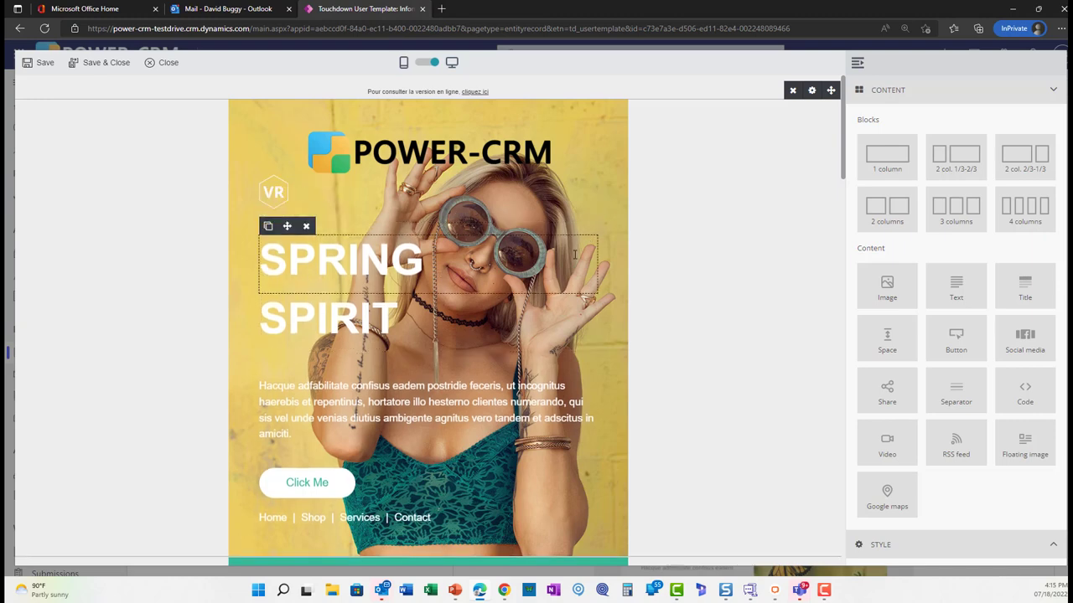
Look through the whole template from the header to the footer
scroll(575, 253, down, 5)
scroll(498, 373, down, 3)
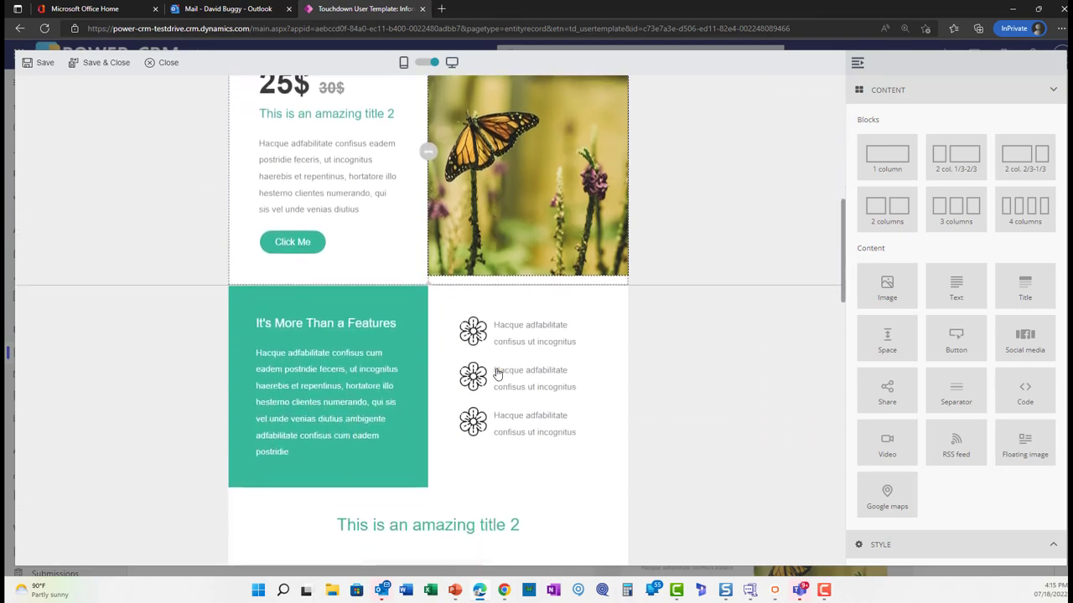
scroll(498, 373, down, 10)
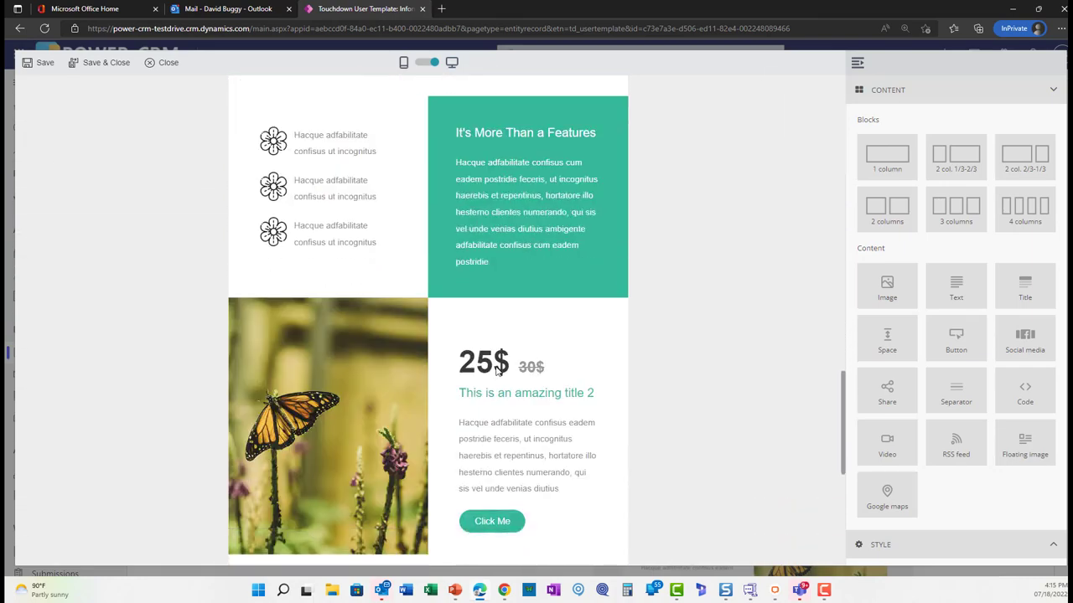
scroll(498, 374, down, 10)
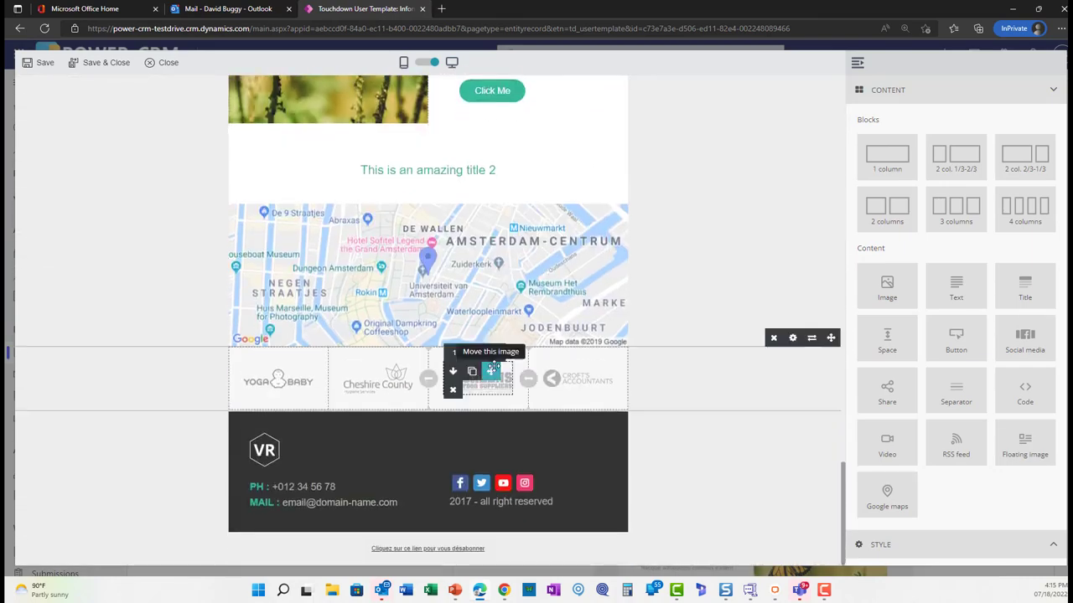
scroll(493, 369, up, 20)
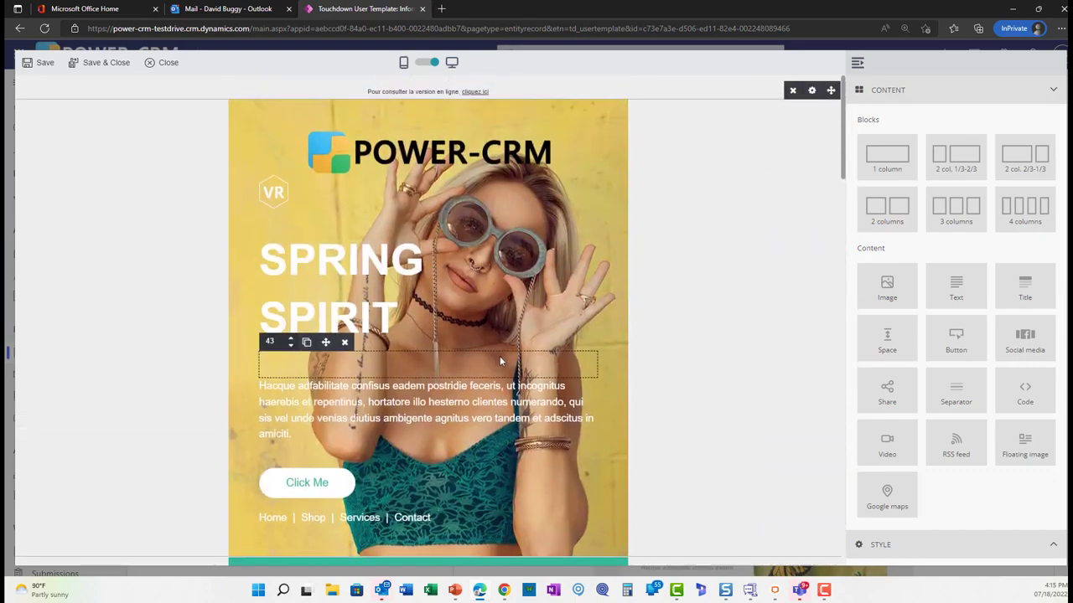
Replace the French unsubscribe line below the footer with "To Opt-Out Please Click Here"
scroll(501, 357, down, 2)
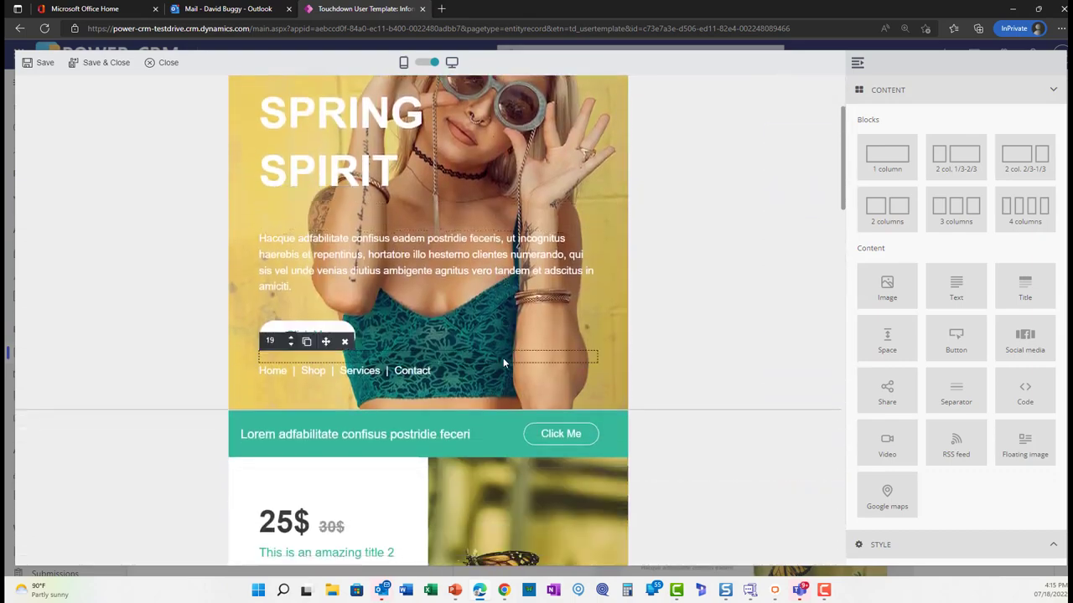
scroll(623, 522, down, 15)
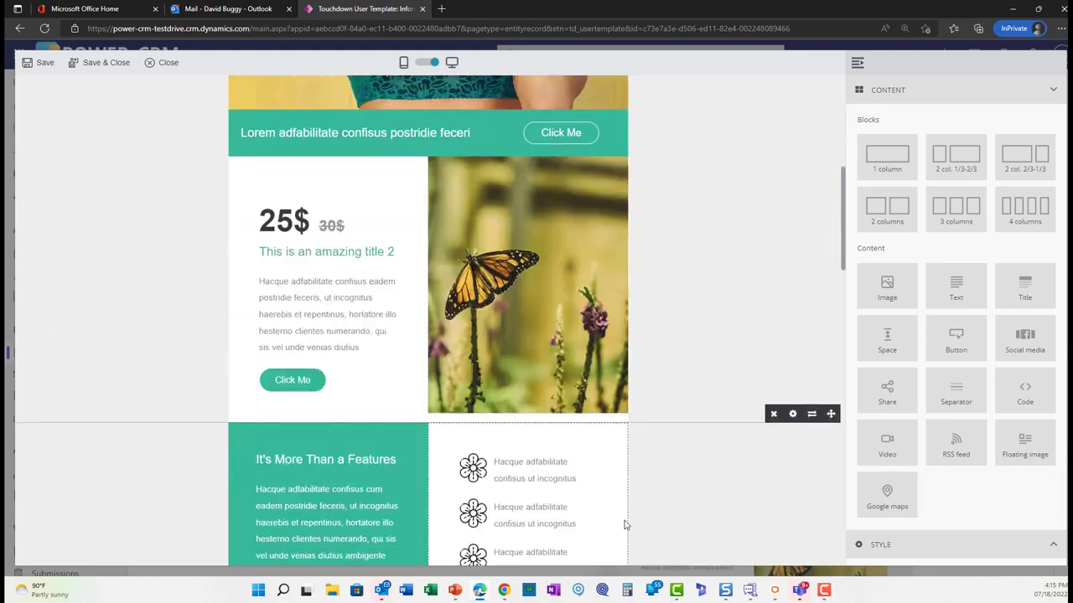
scroll(624, 543, down, 10)
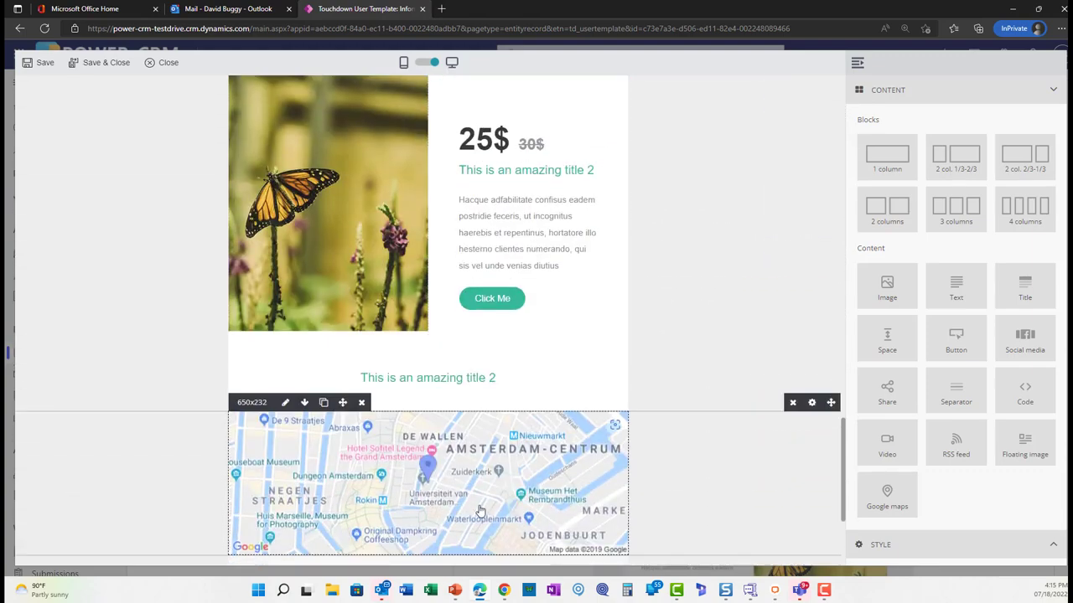
drag(518, 549, 354, 562)
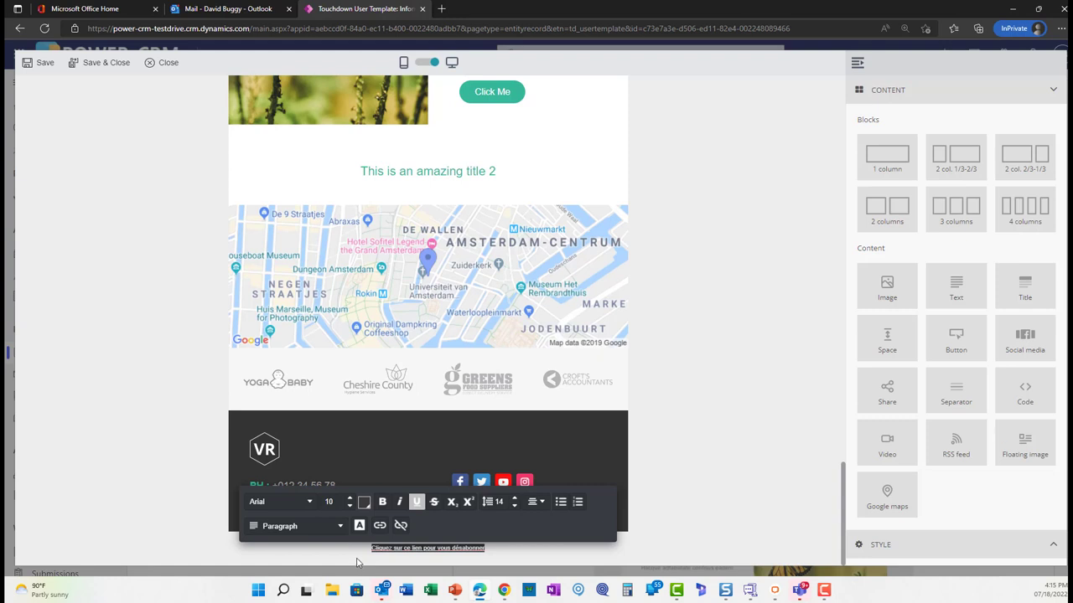
text(To)
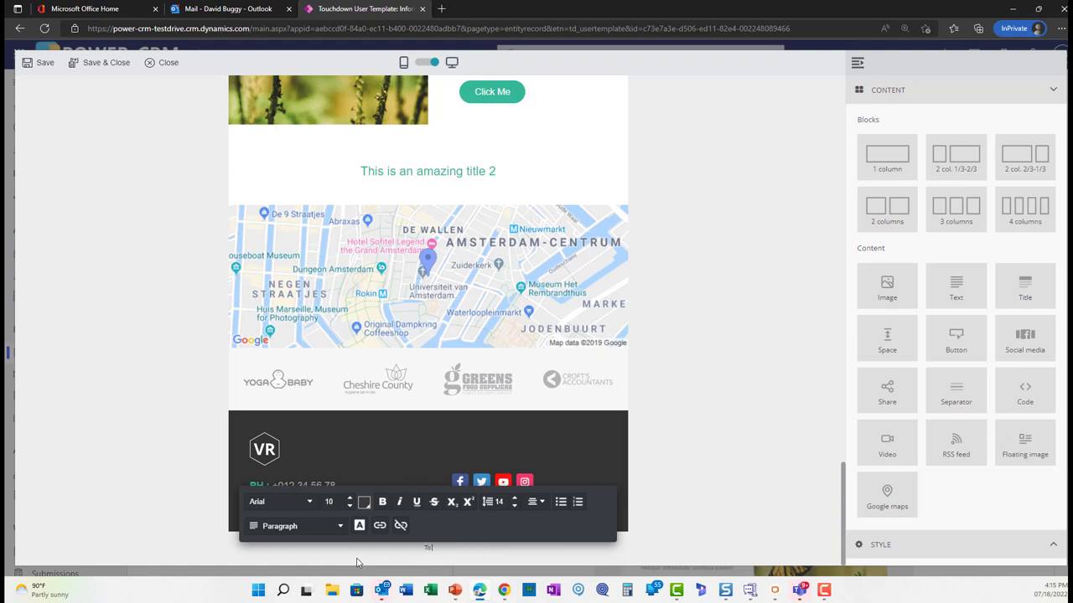
text( Opt-Out Please)
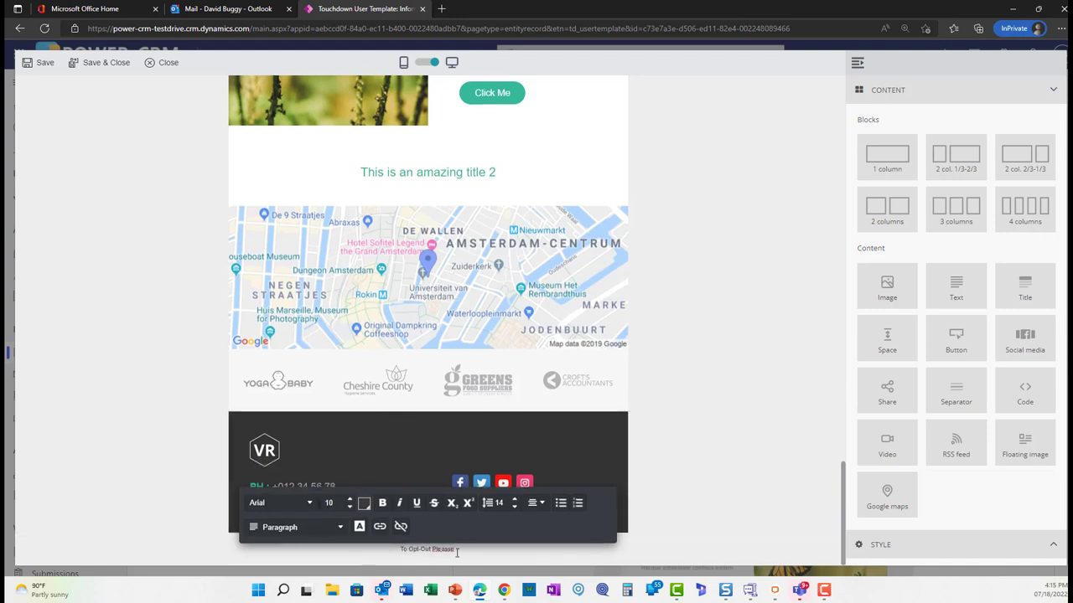
drag(453, 549, 448, 548)
text(e Click Here)
Turn the "To Opt-Out Please Click Here" line into an underlined link to the opt-out form (mandatory)
drag(470, 549, 371, 553)
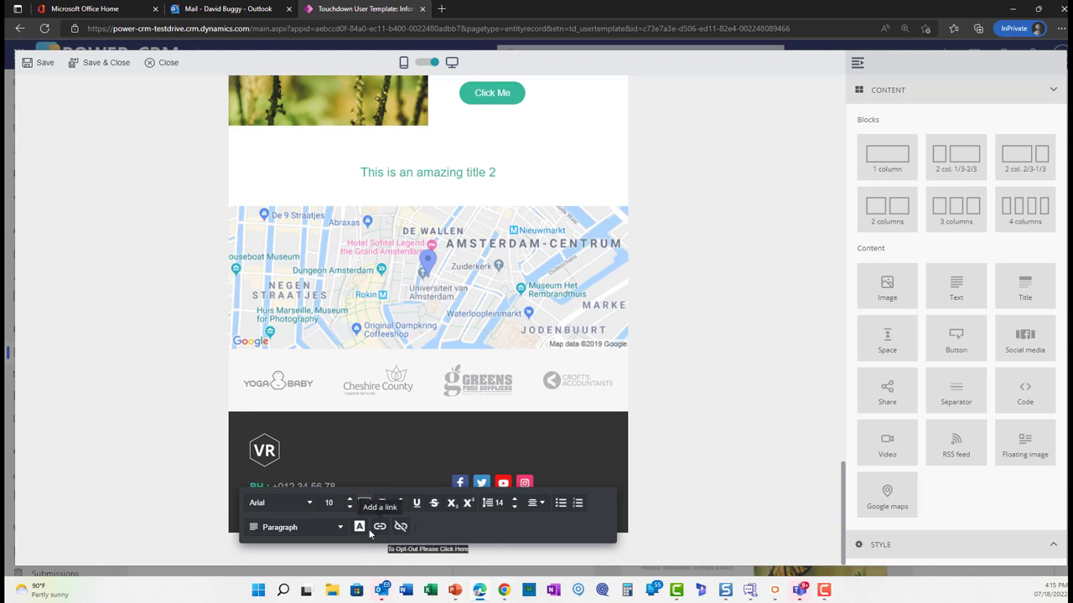
click(378, 529)
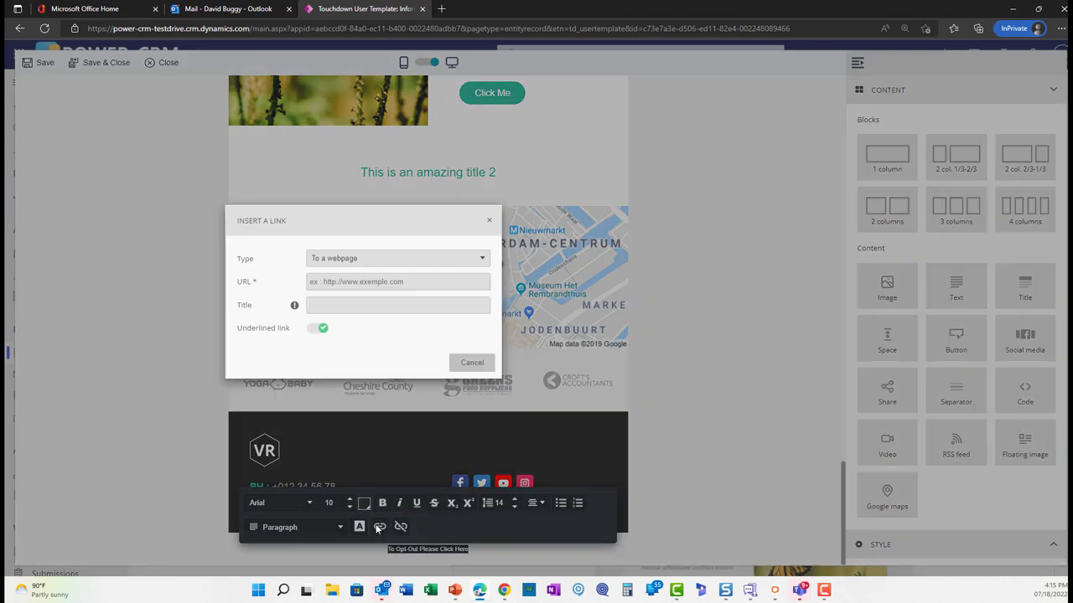
click(359, 258)
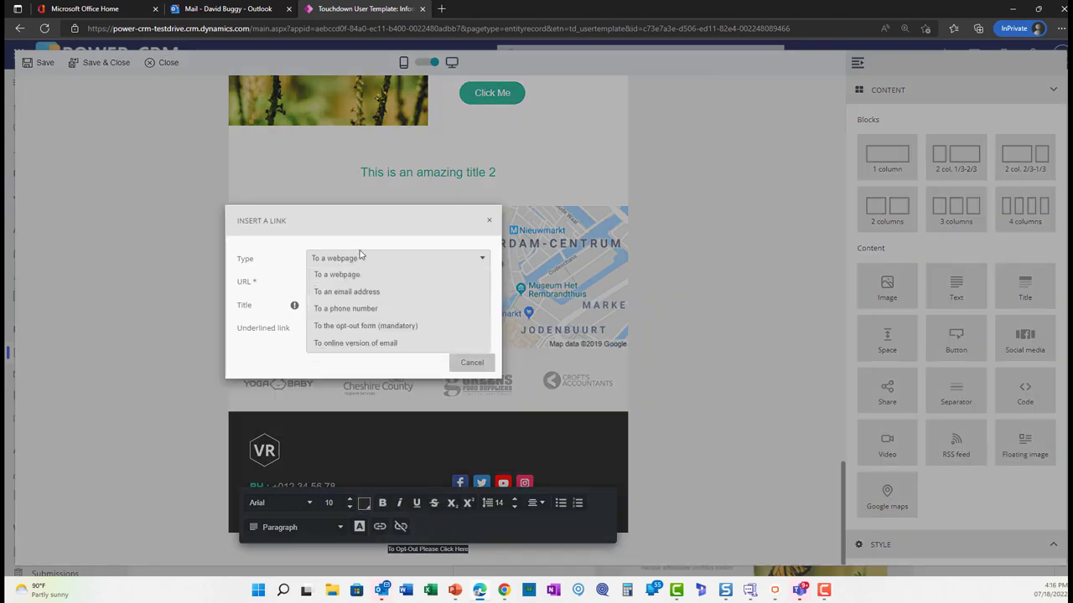
click(359, 326)
click(427, 339)
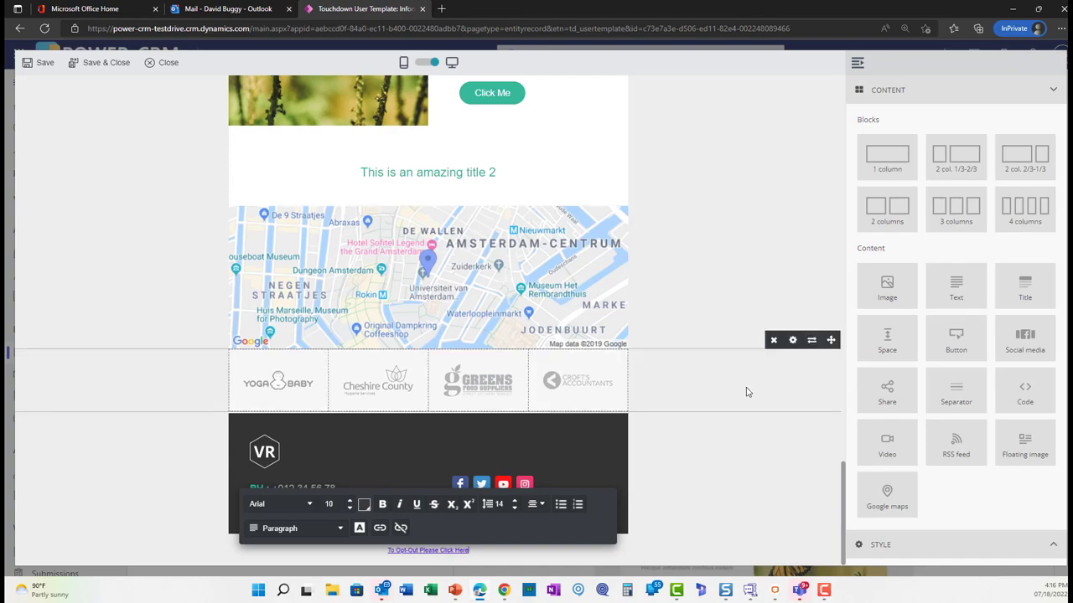
click(758, 471)
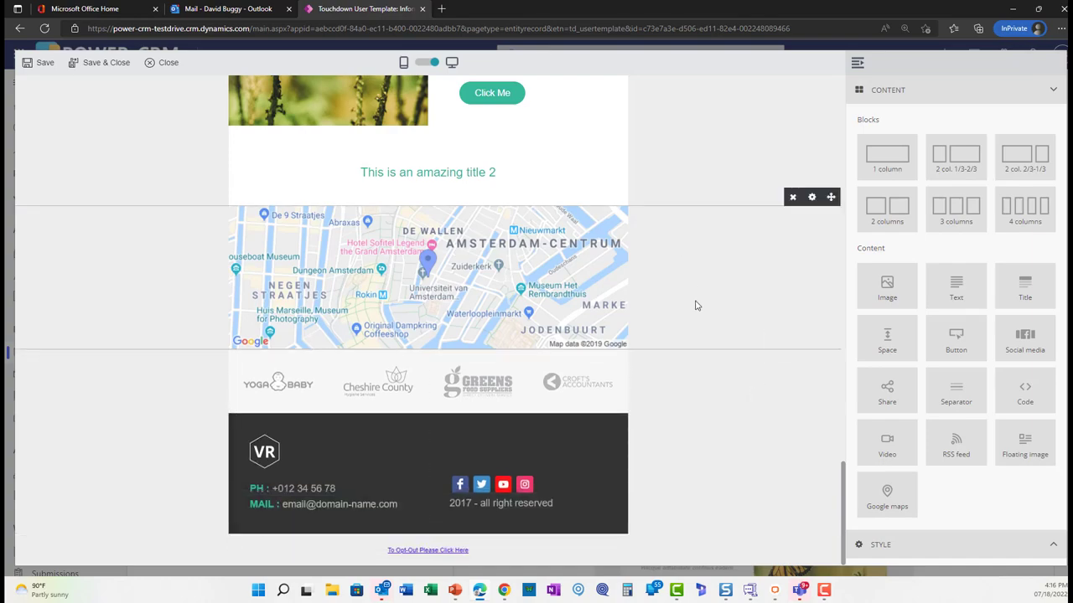
Insert a four-column block above the "It's More Than a Features" section, with an image in the first column and text in the second
scroll(696, 302, up, 20)
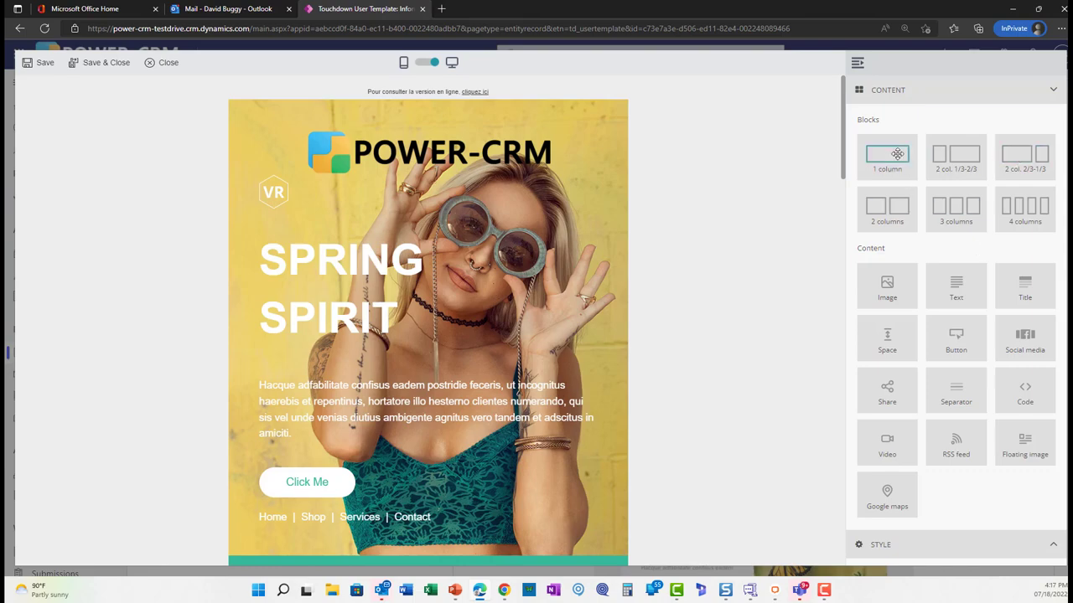
scroll(524, 375, down, 7)
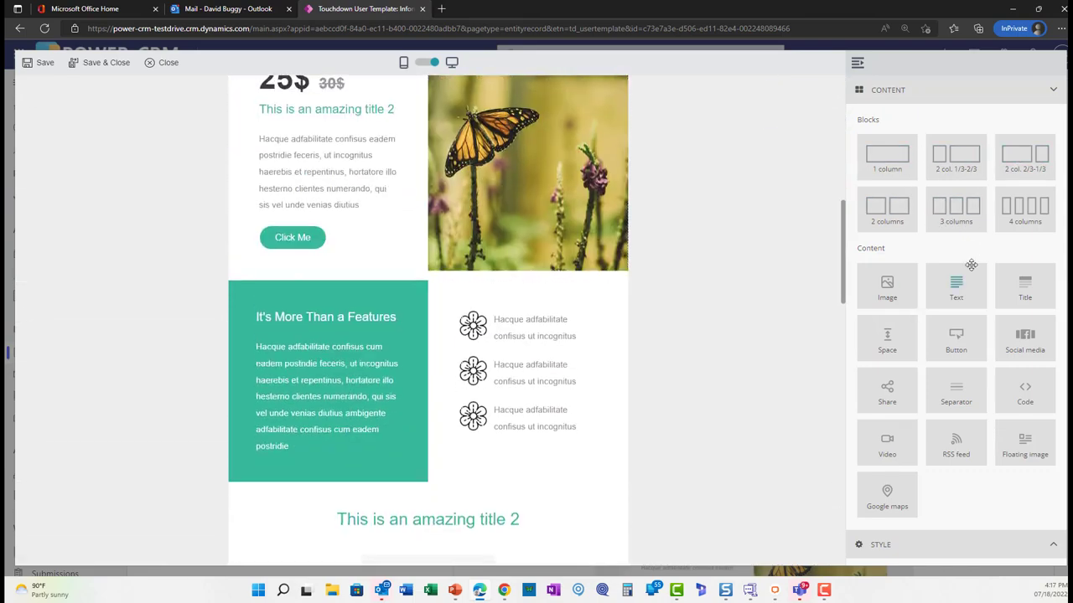
drag(1028, 206, 366, 279)
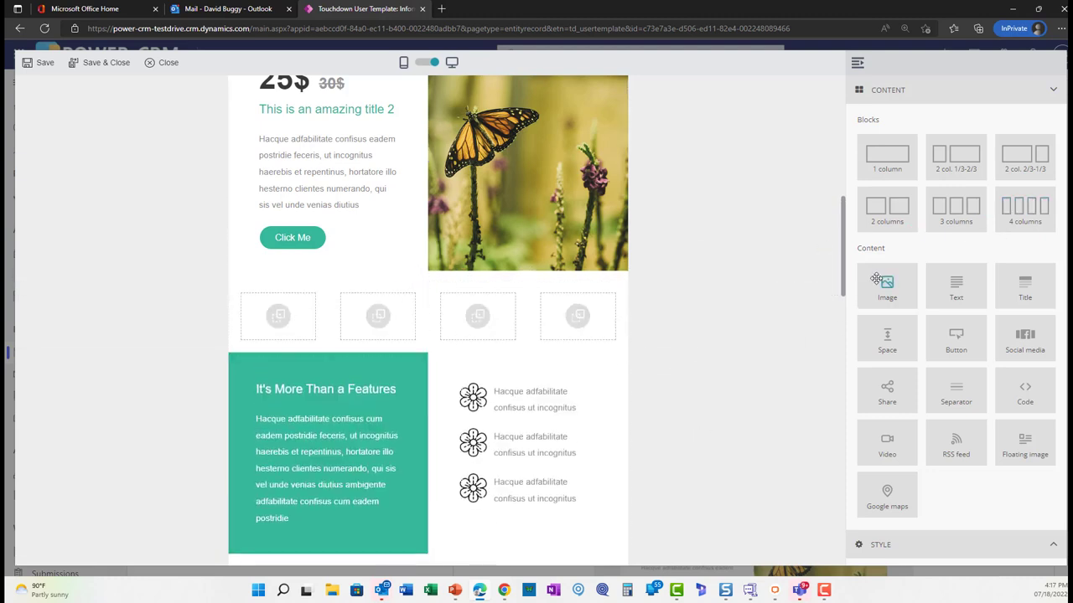
drag(885, 283, 276, 310)
drag(942, 292, 379, 319)
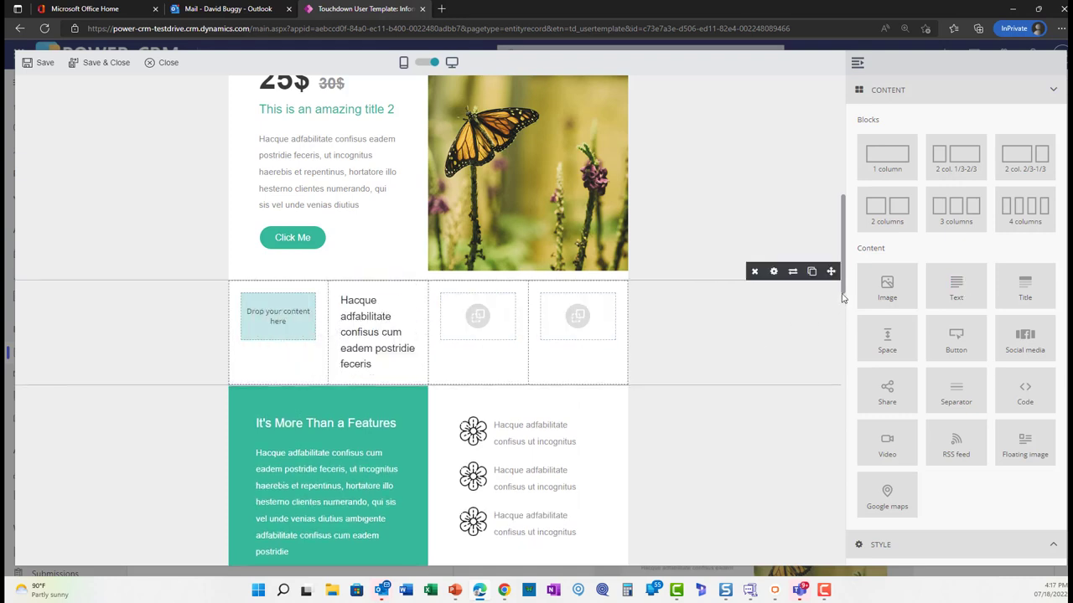
drag(864, 285, 267, 325)
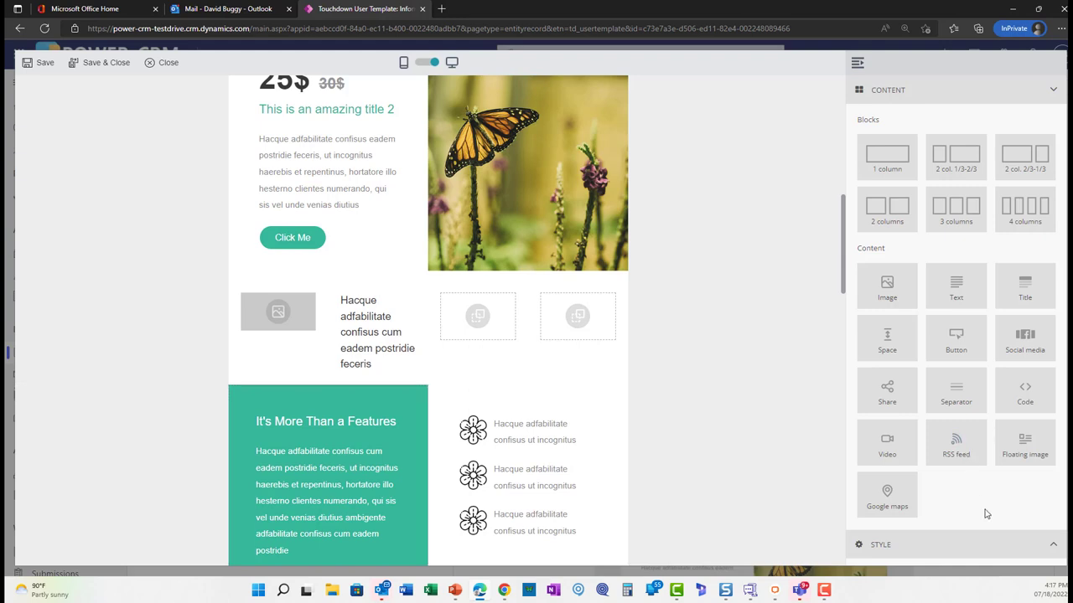
Review the template's style options for layout, colour themes and color dispatch
click(918, 546)
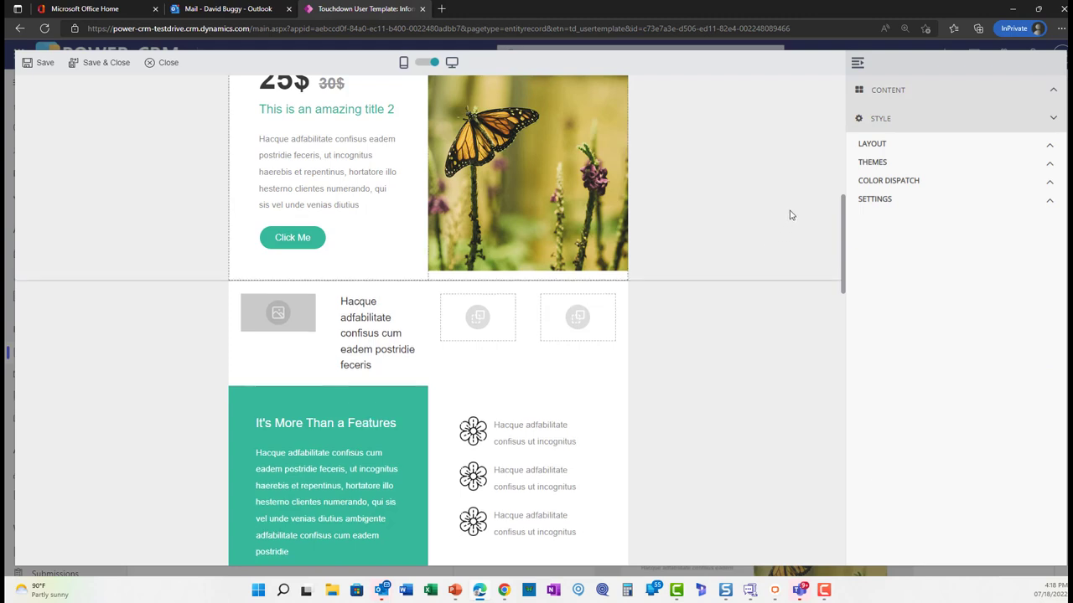
click(954, 145)
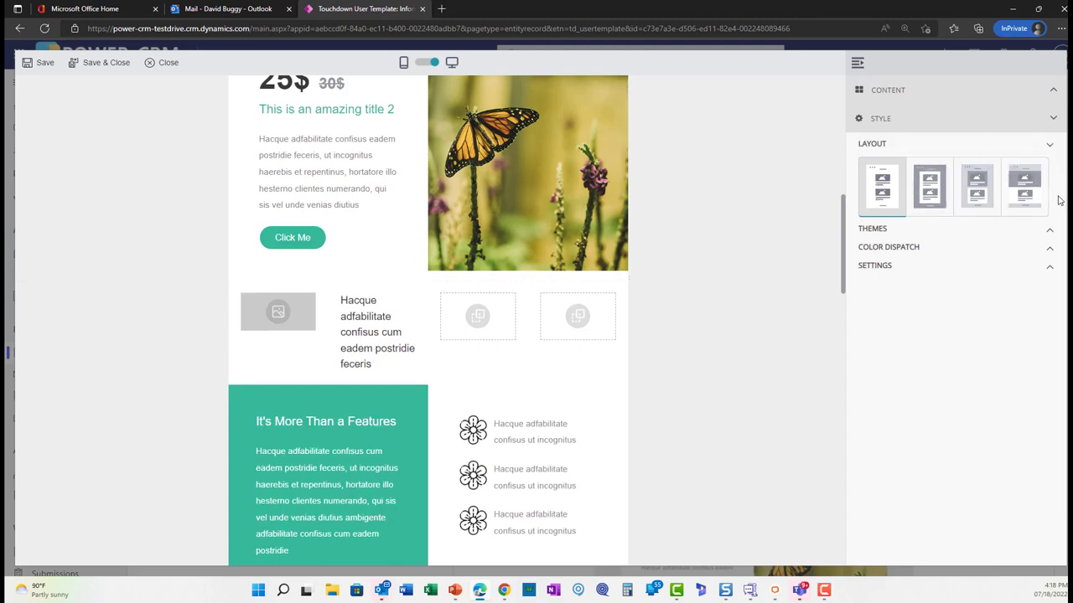
click(1039, 229)
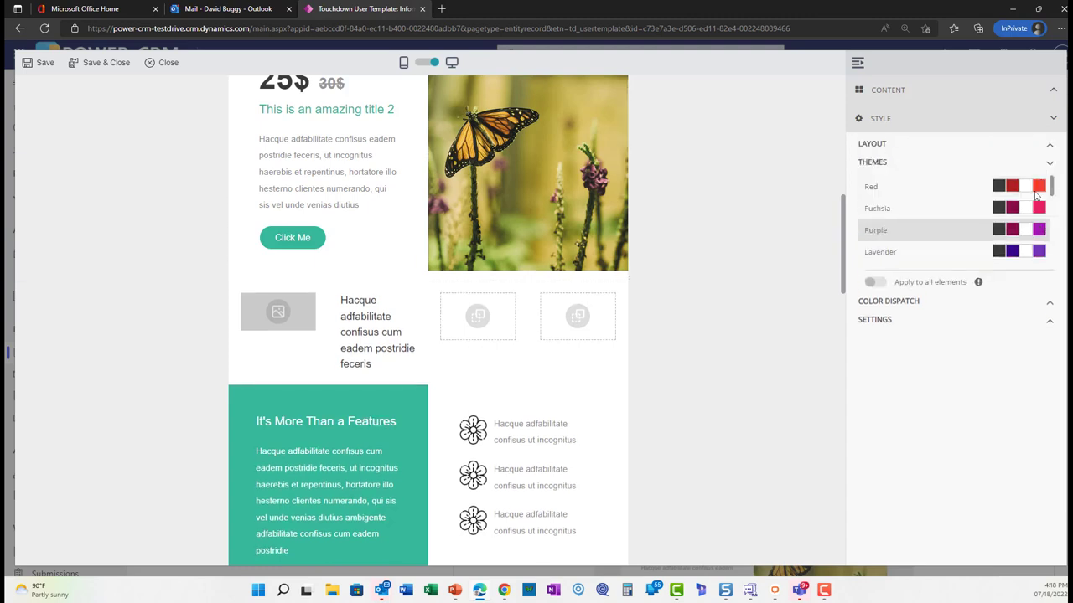
scroll(1036, 195, down, 6)
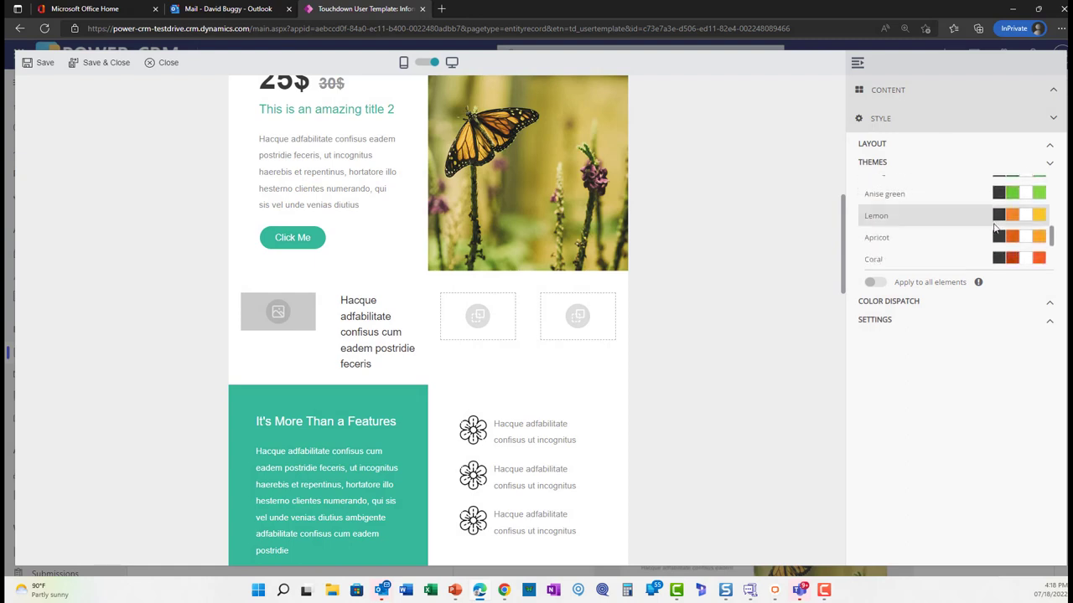
scroll(995, 227, down, 3)
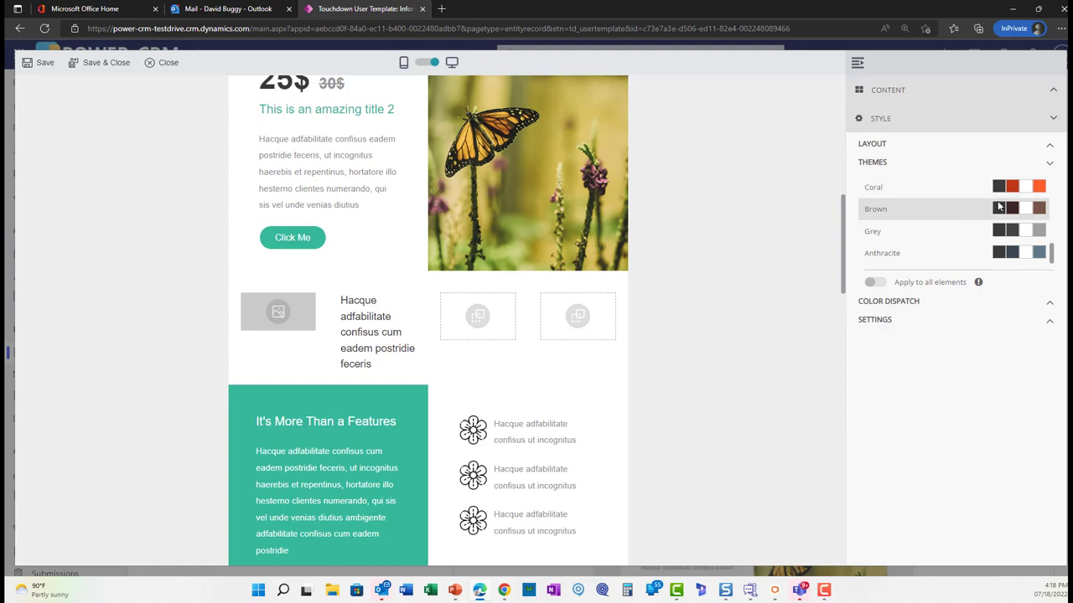
click(1013, 304)
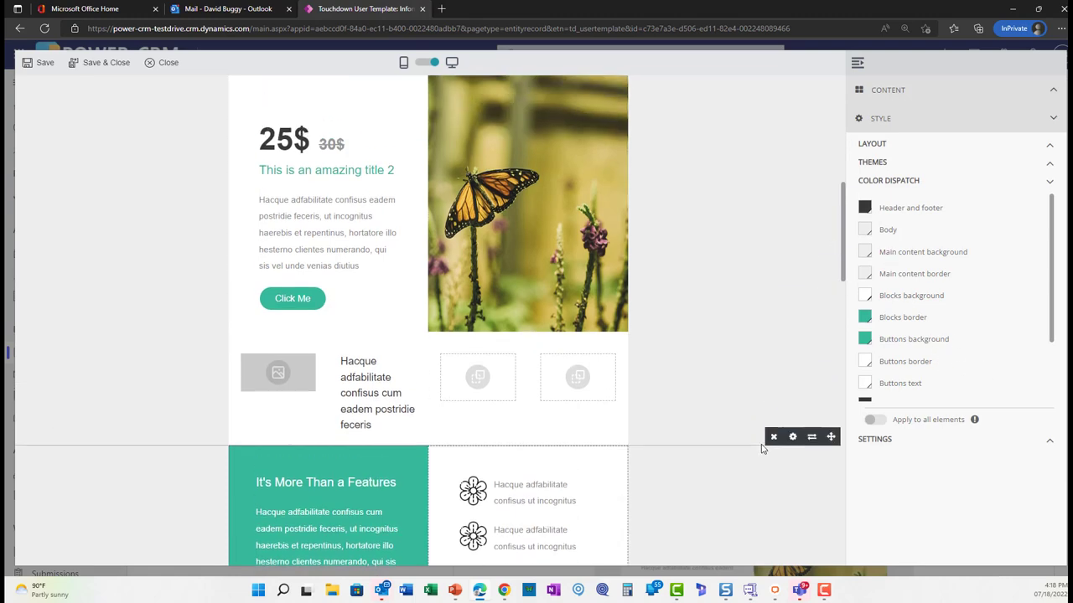
Preview the email in the mobile view, check its sections throughout, and return to the desktop view
scroll(761, 449, up, 10)
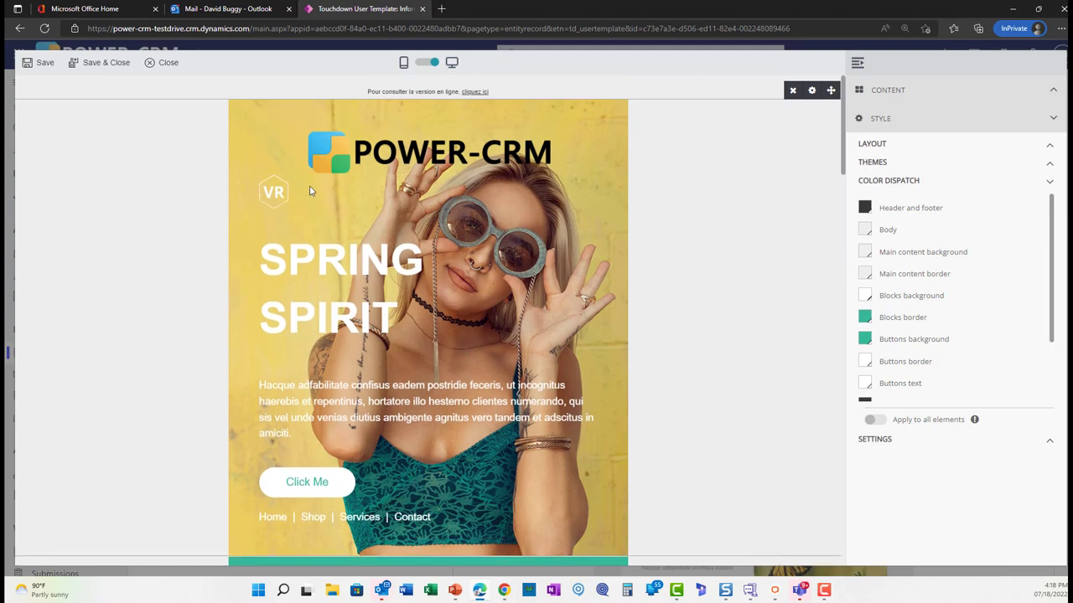
click(424, 63)
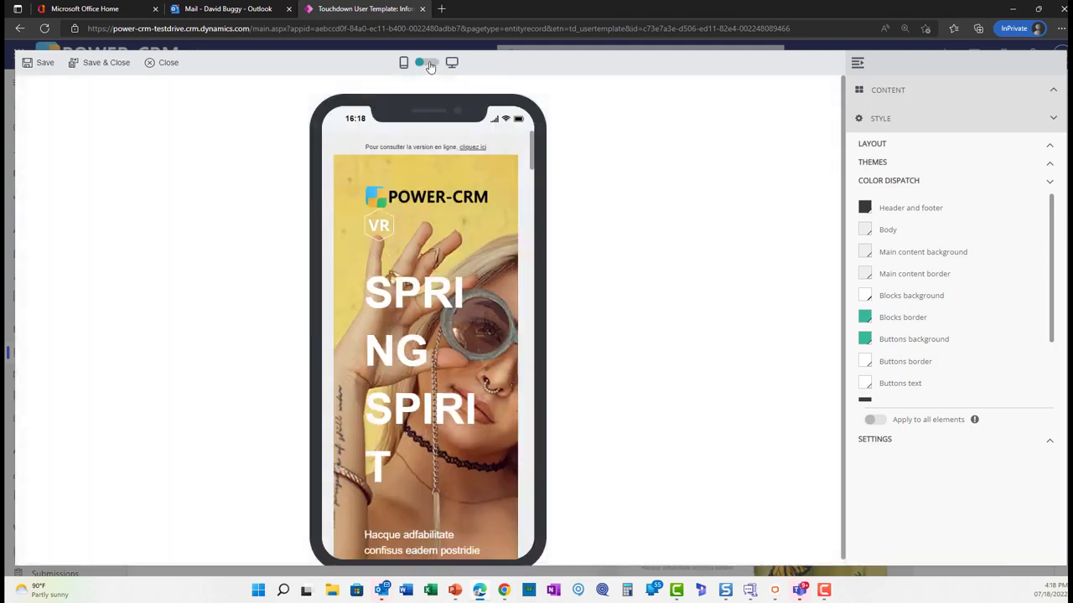
click(432, 65)
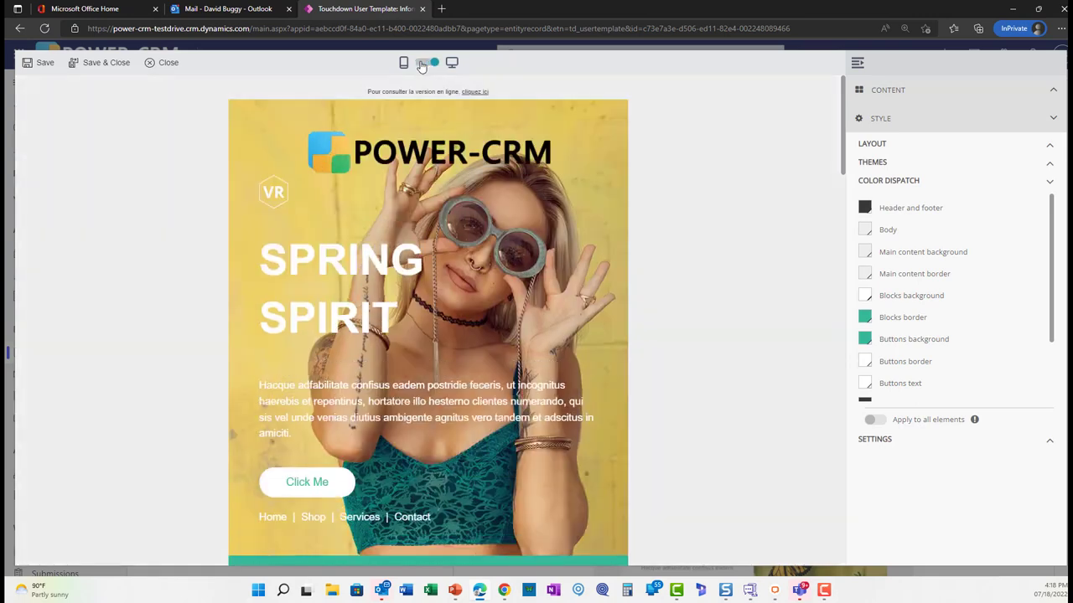
click(433, 64)
scroll(400, 233, down, 15)
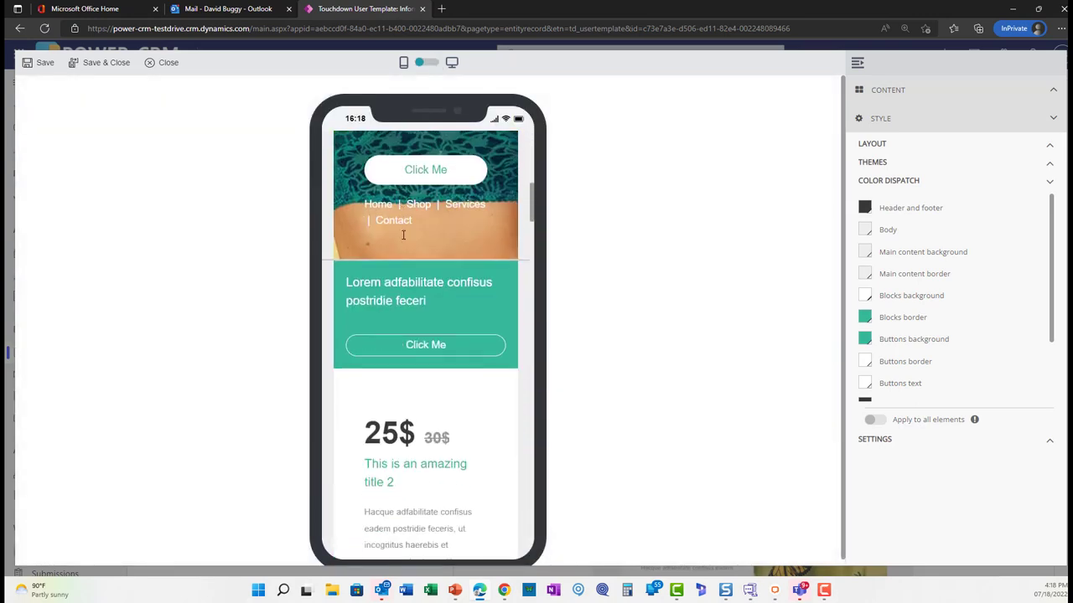
scroll(408, 243, down, 20)
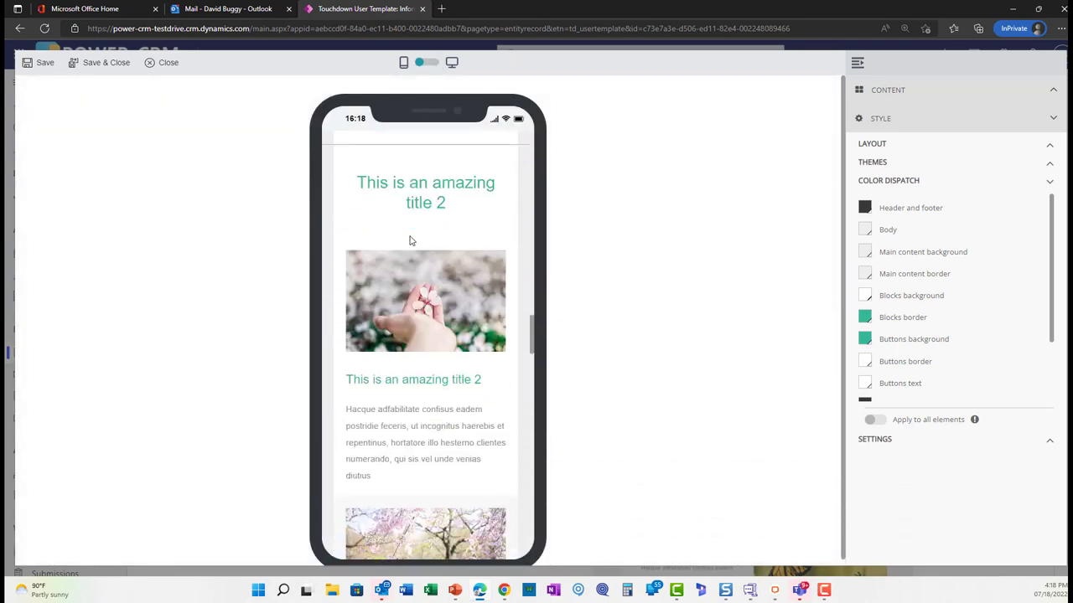
scroll(408, 239, down, 10)
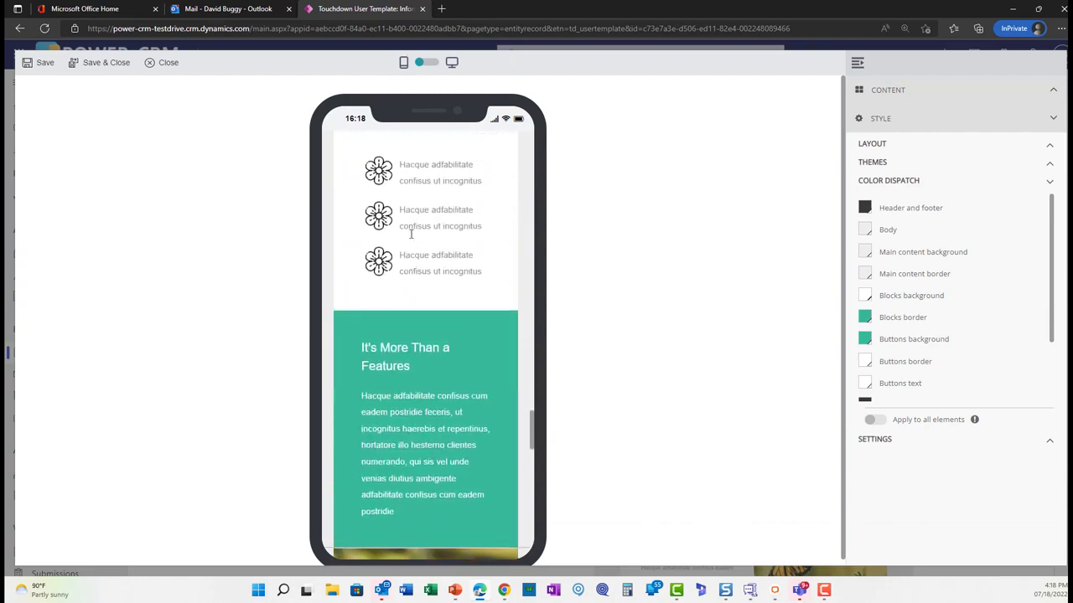
scroll(408, 238, up, 10)
scroll(408, 235, down, 12)
scroll(408, 235, up, 20)
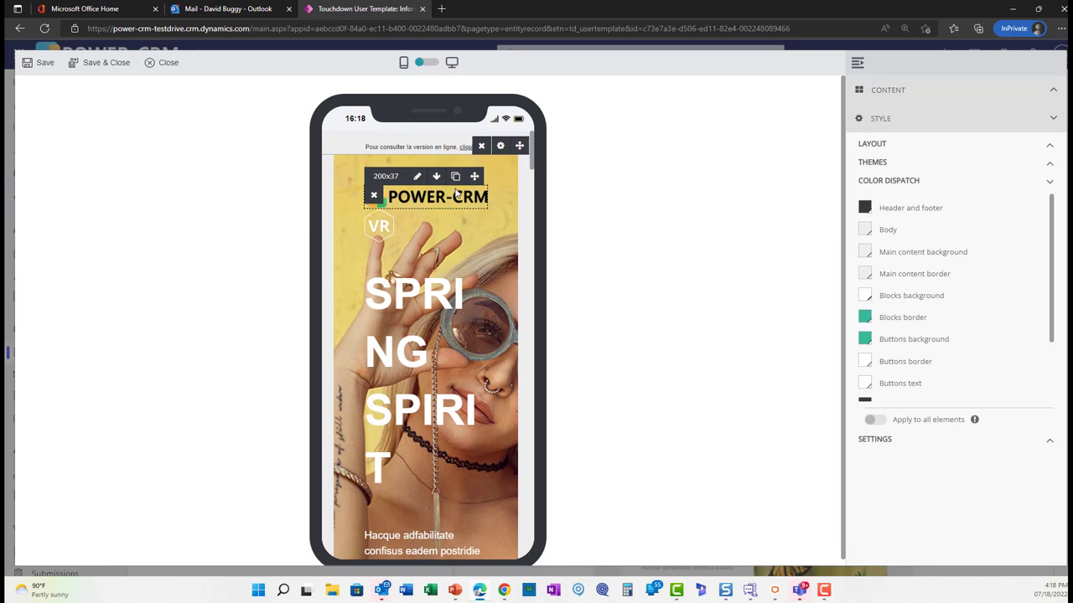
click(431, 63)
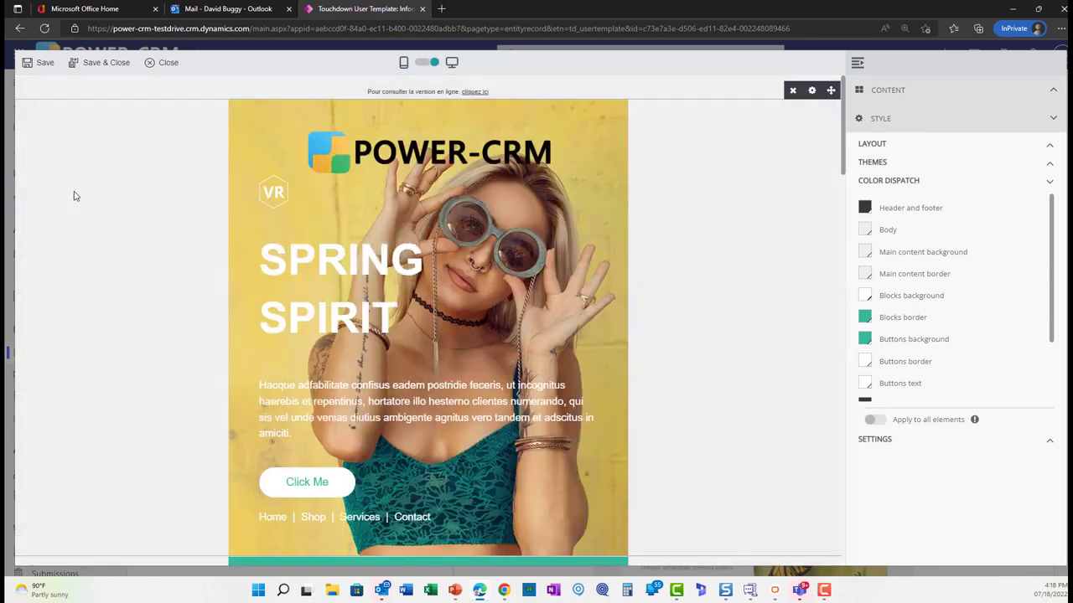